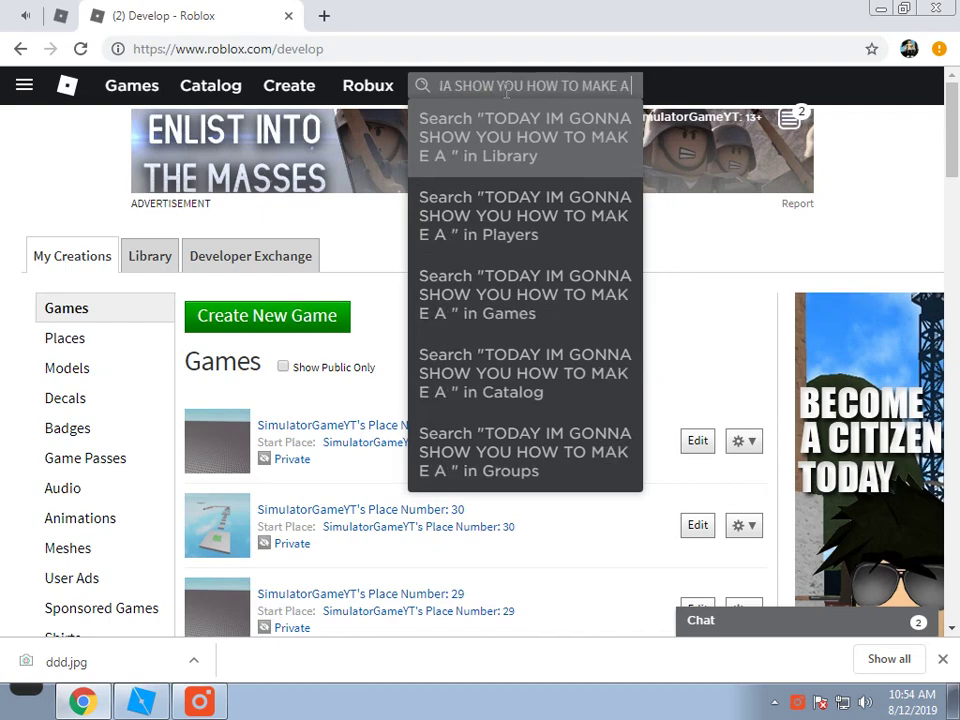
Step: Complete the site search text as "TODAY IM GONNA SHOW YOU HOW TO MAKE A SPEED SIMULATOR GAME IN ROBLOX IN JUST 5 MINUTES?"
text(LATO)
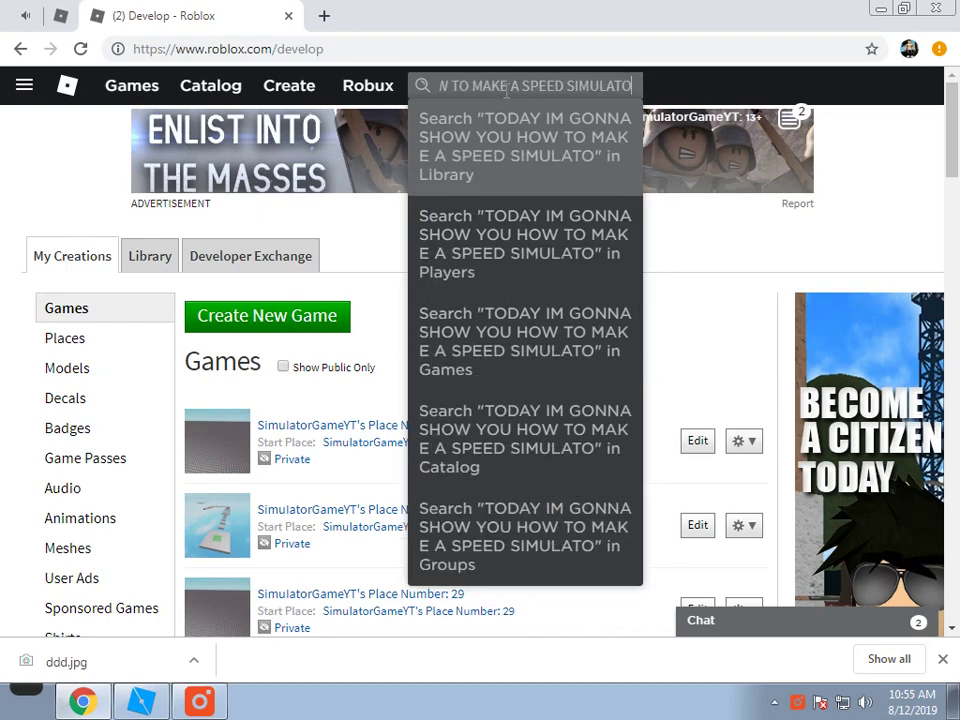
text(R GAME IN ROBLOX)
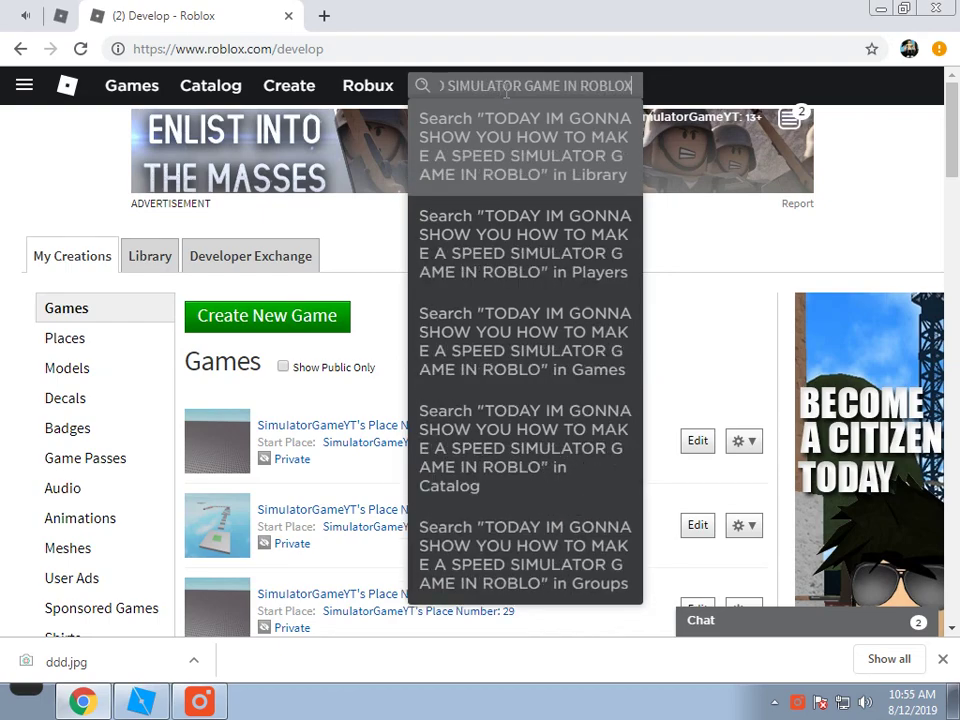
text( IN JUST 5 MINUTES?)
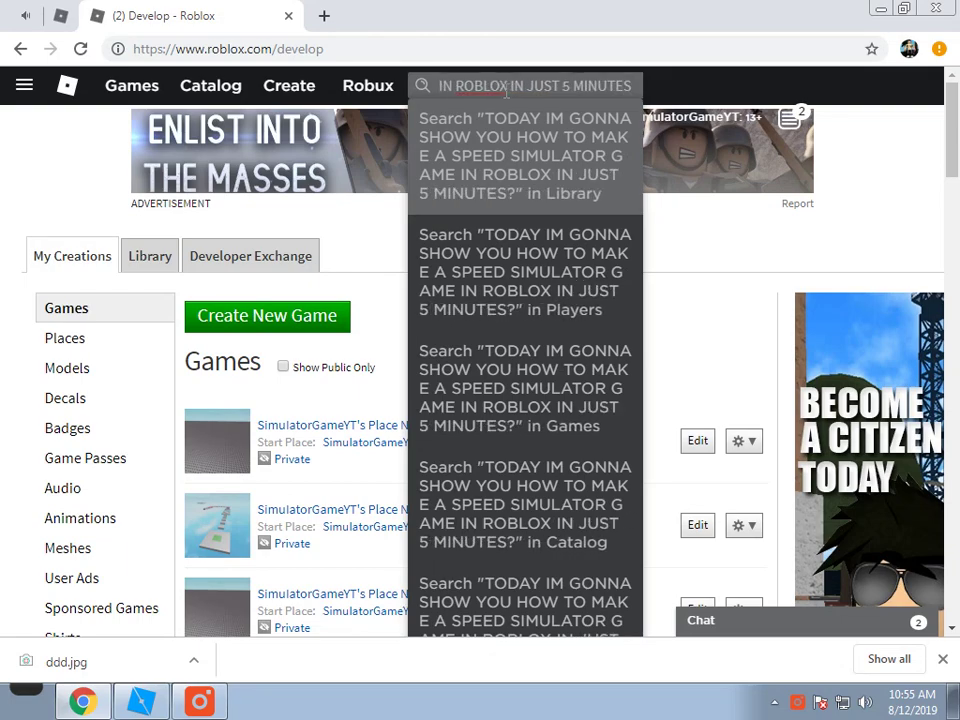
Step: Clear the whole message from the Roblox site's search box
key(BackSpace)
key(BackSpace)
key(BackSpace)
key(BackSpace)
key(BackSpace)
key(BackSpace)
key(BackSpace)
key(BackSpace)
key(BackSpace)
key(BackSpace)
key(BackSpace)
key(BackSpace)
key(BackSpace)
key(BackSpace)
key(BackSpace)
key(BackSpace)
key(BackSpace)
key(BackSpace)
key(BackSpace)
key(BackSpace)
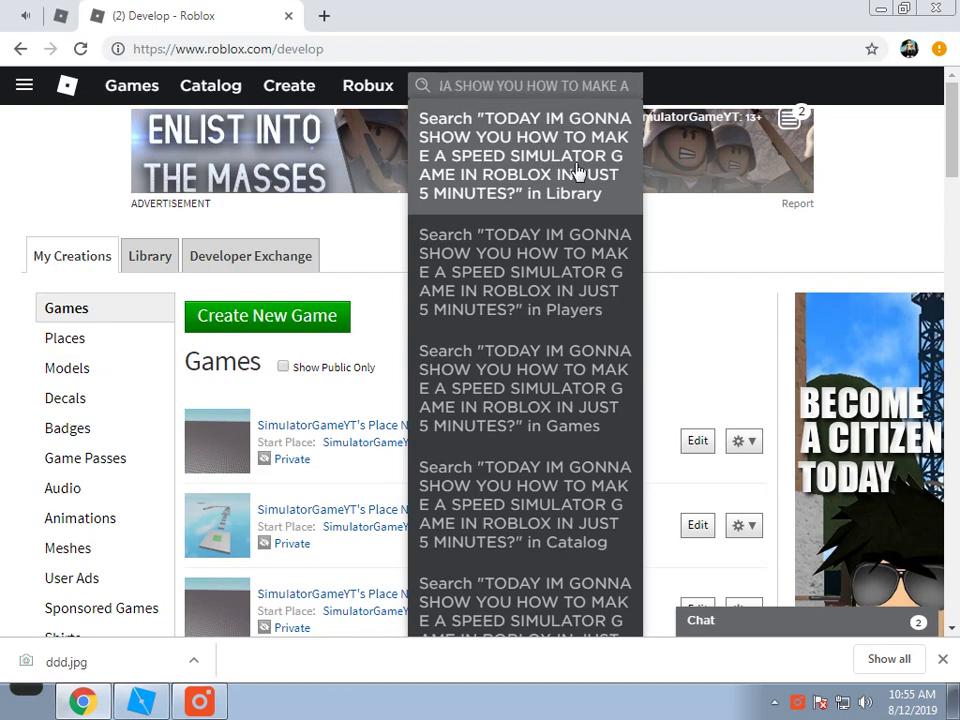
key(BackSpace)
key(BackSpace)
key(BackSpace)
key(BackSpace)
key(BackSpace)
key(BackSpace)
key(BackSpace)
key(BackSpace)
Step: Find Notepad among the installed programs and open it with a blank note
click(4, 690)
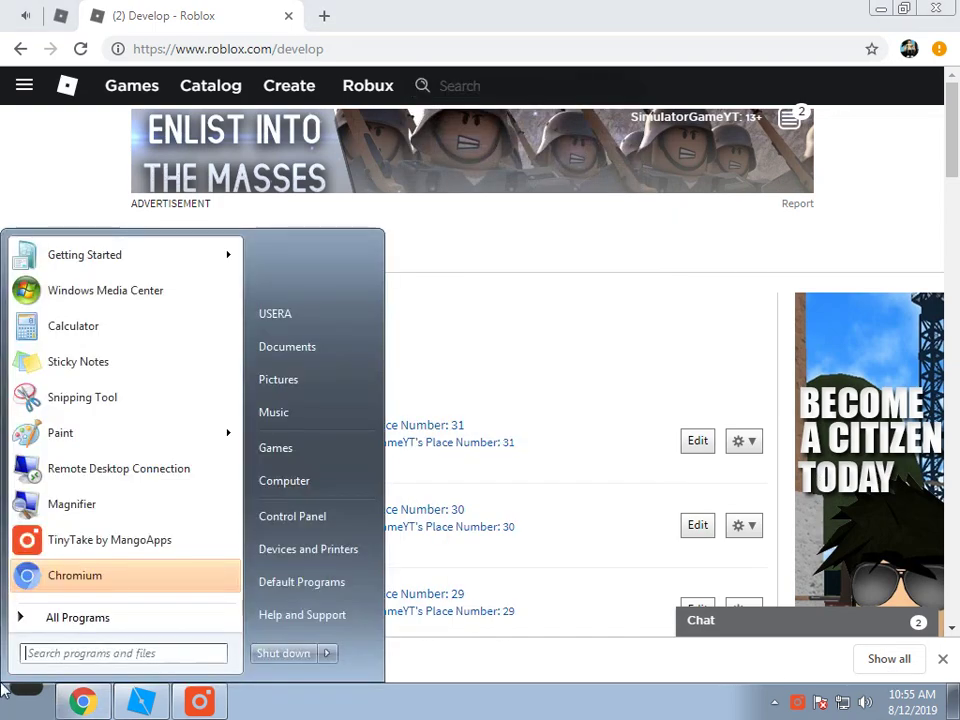
text(NOTEPAD)
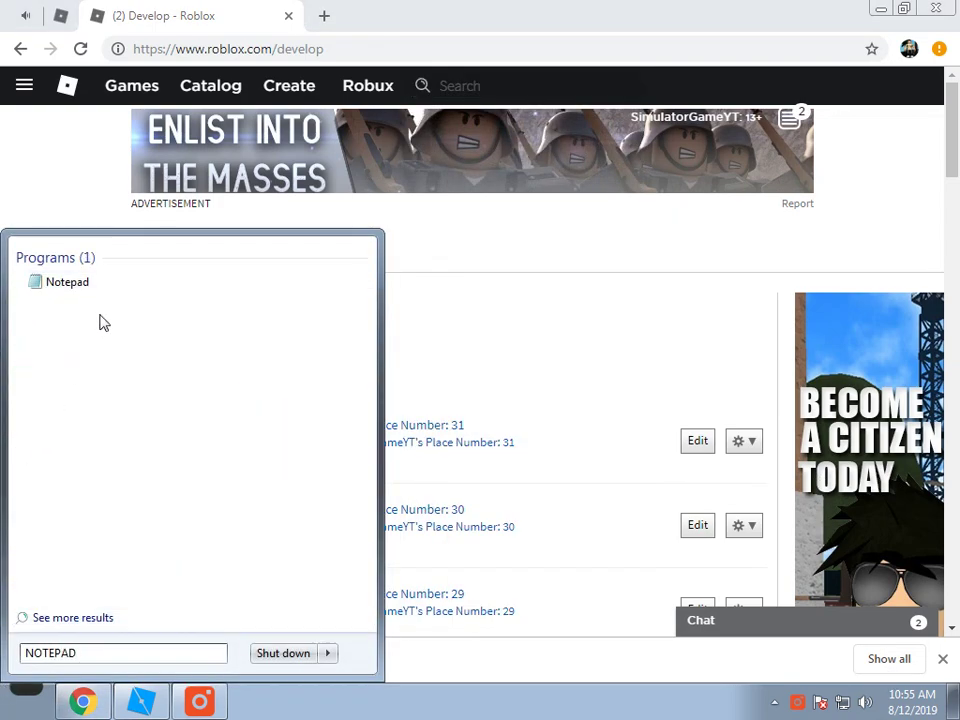
click(129, 288)
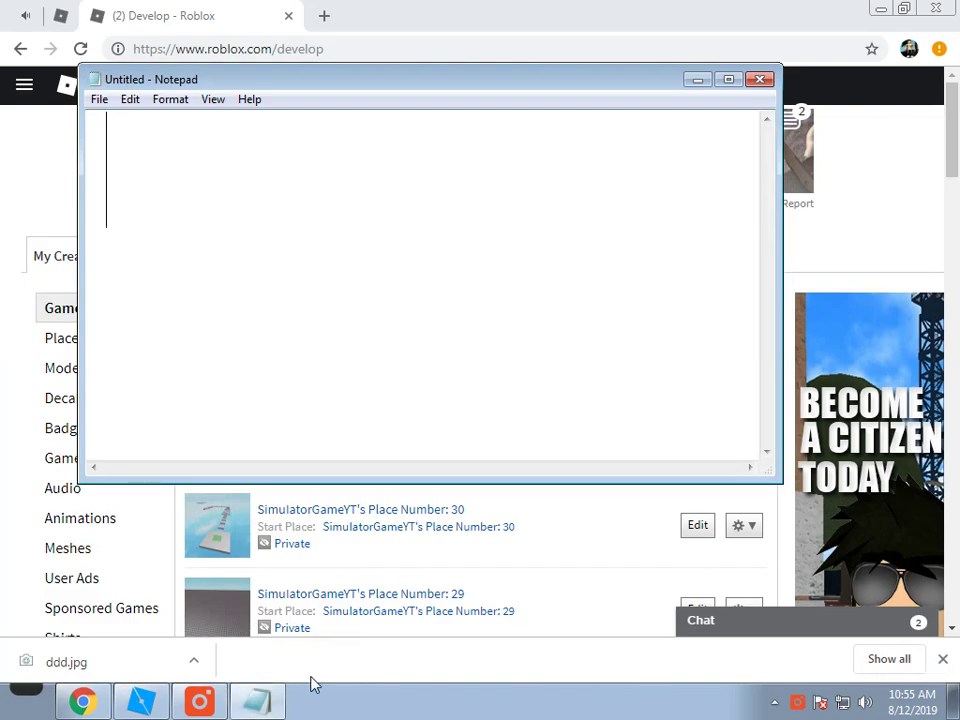
Step: Dismiss the browser's downloads bar and return to the blank Notepad note
click(910, 662)
click(942, 659)
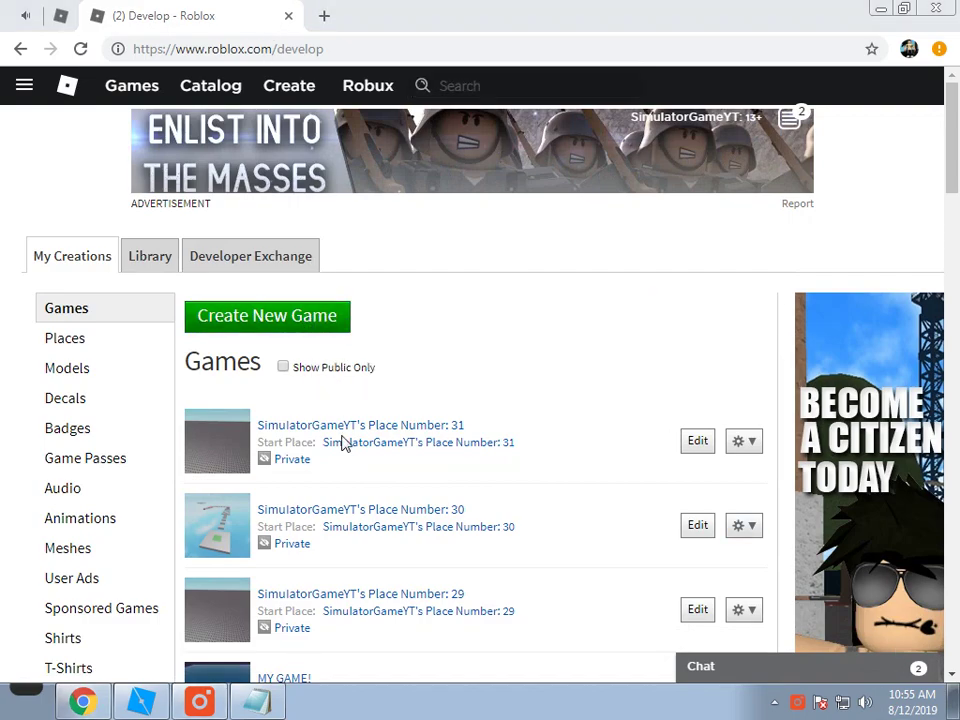
click(258, 702)
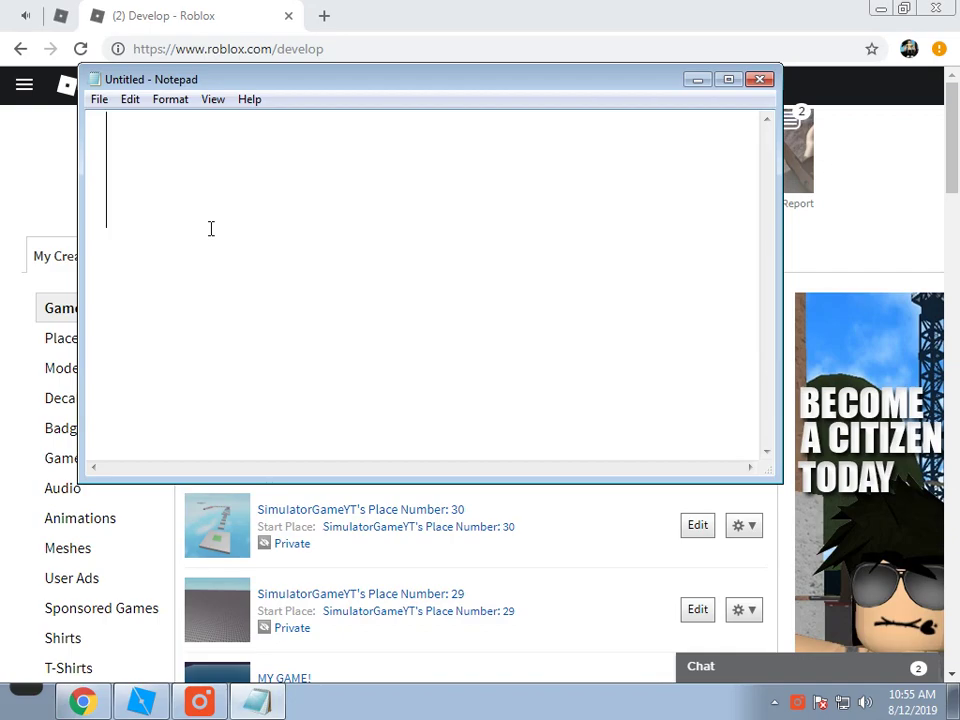
Step: Write "BEFORE WE START" on the note's first line and "CAN U LEAVE LIKE AND SUBSCRIBE MY VID ?" on the second
text(BEFORE WE)
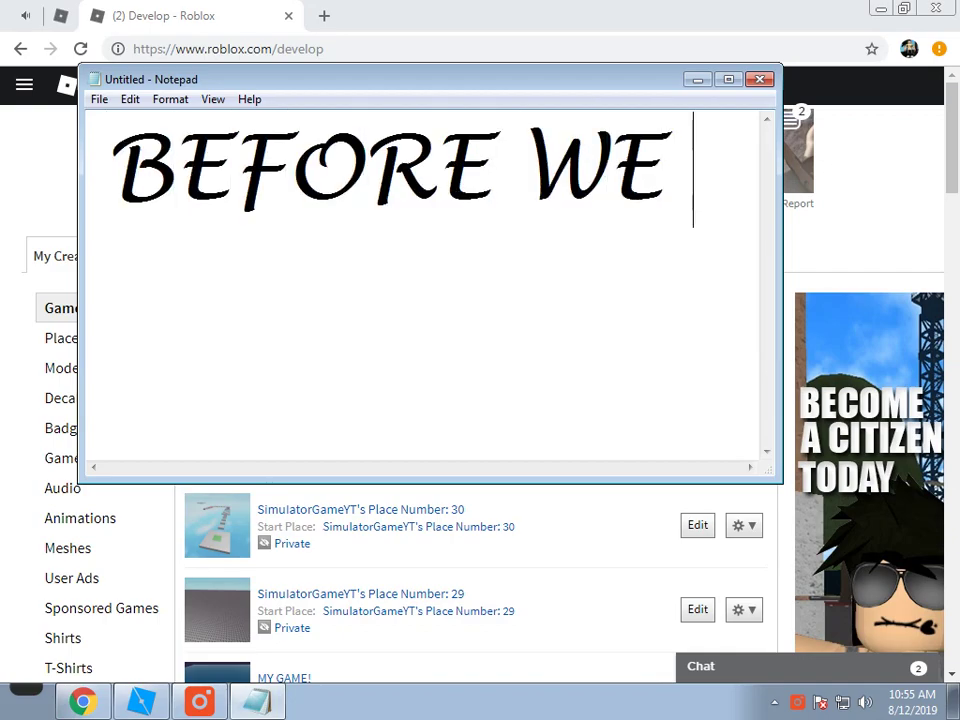
text( START)
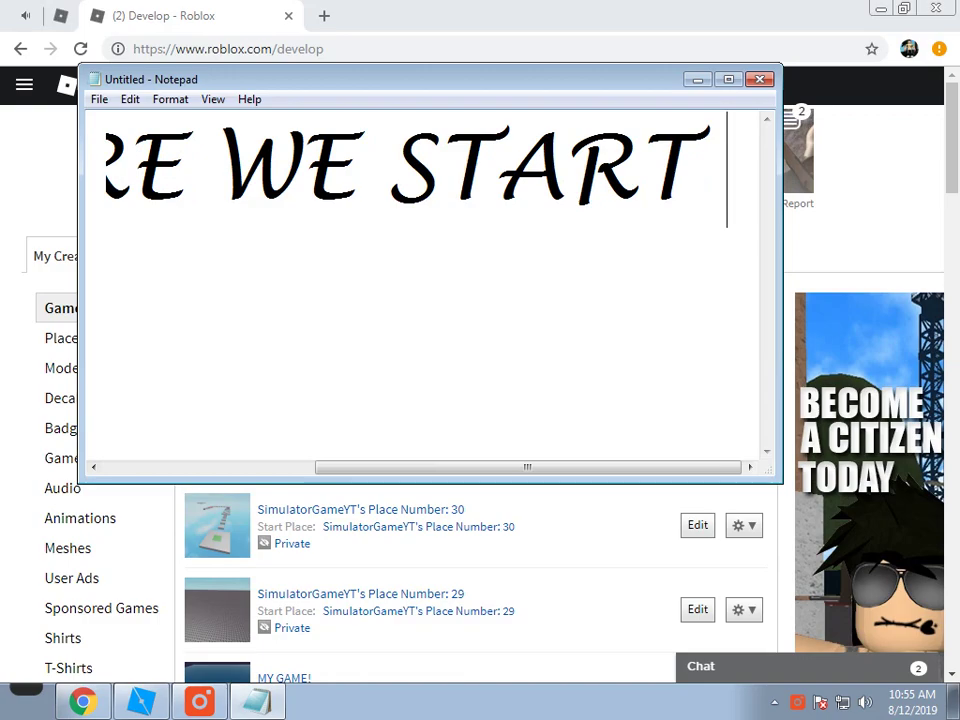
key(Return)
text(CAN U L)
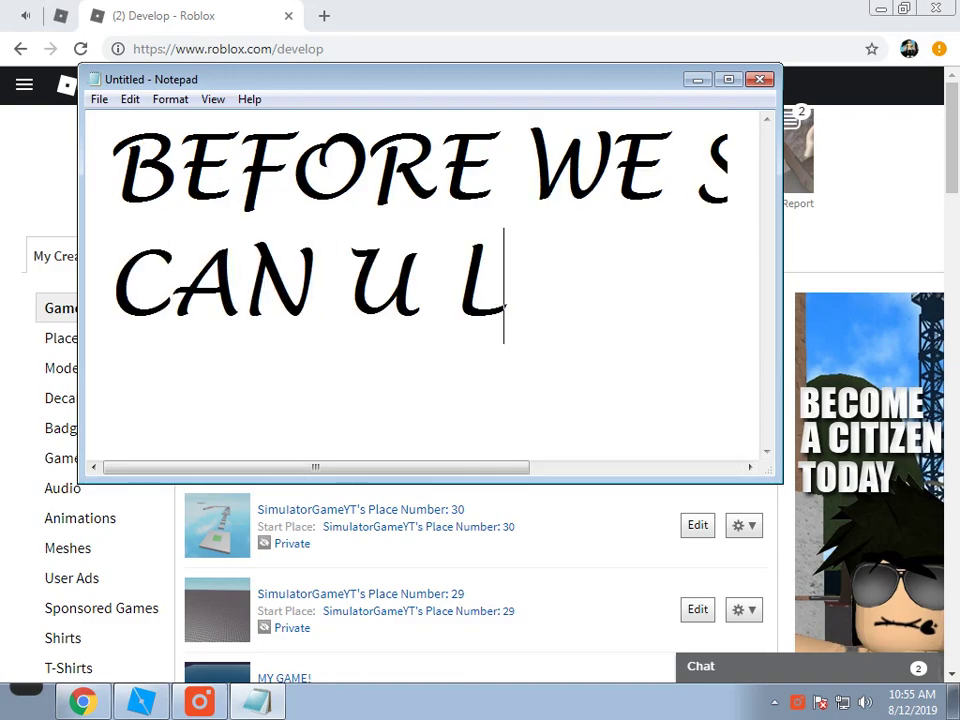
text(EAVE LIKE )
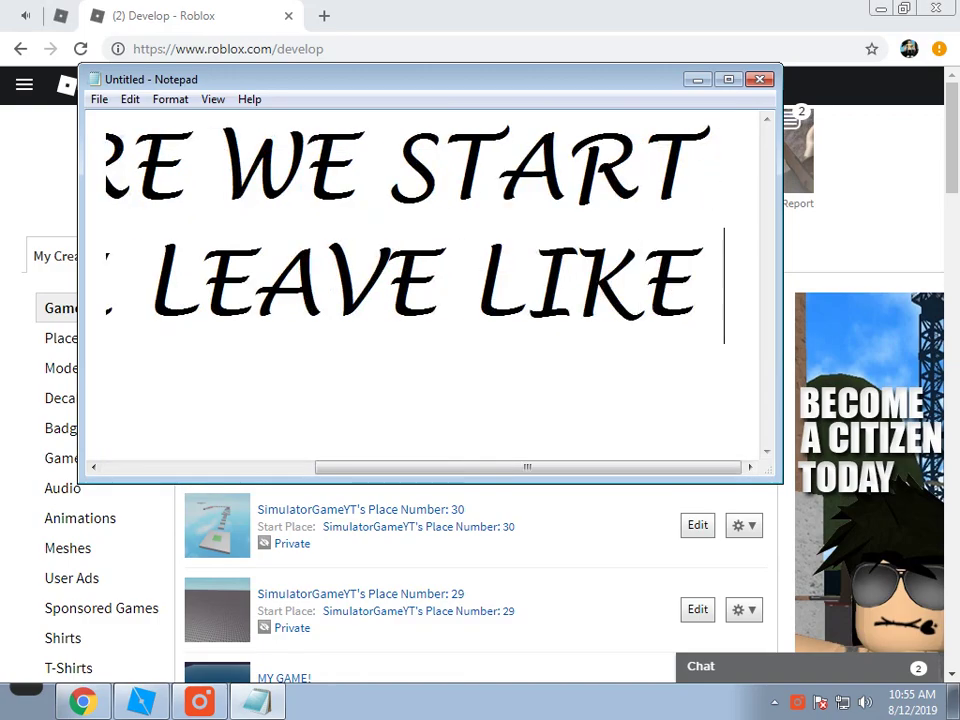
text(AND SUBS)
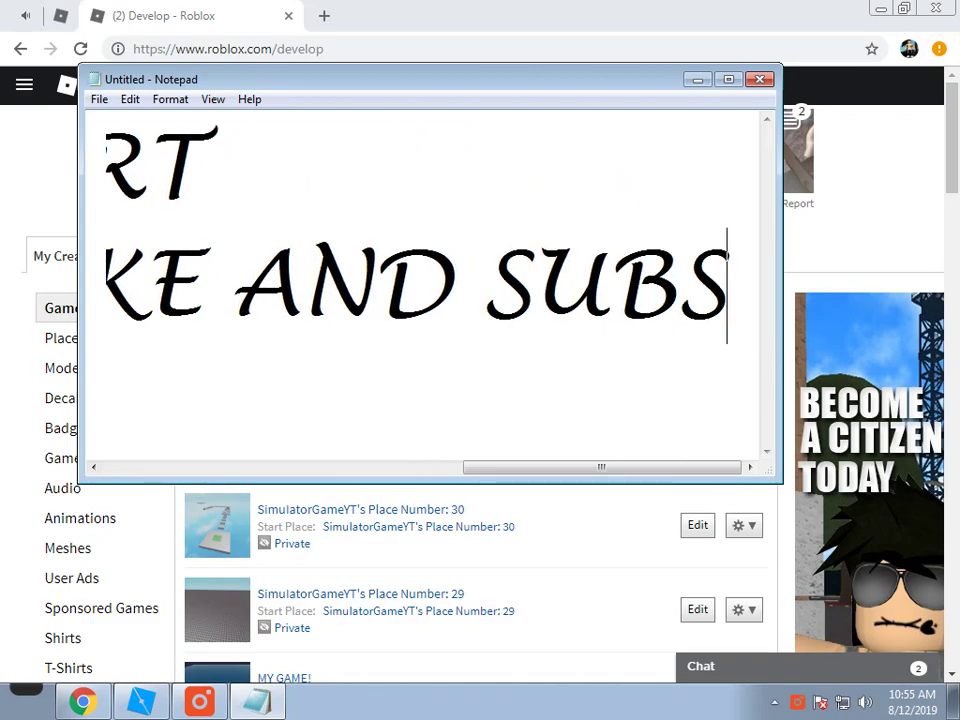
text(CRIBE MY VID ?)
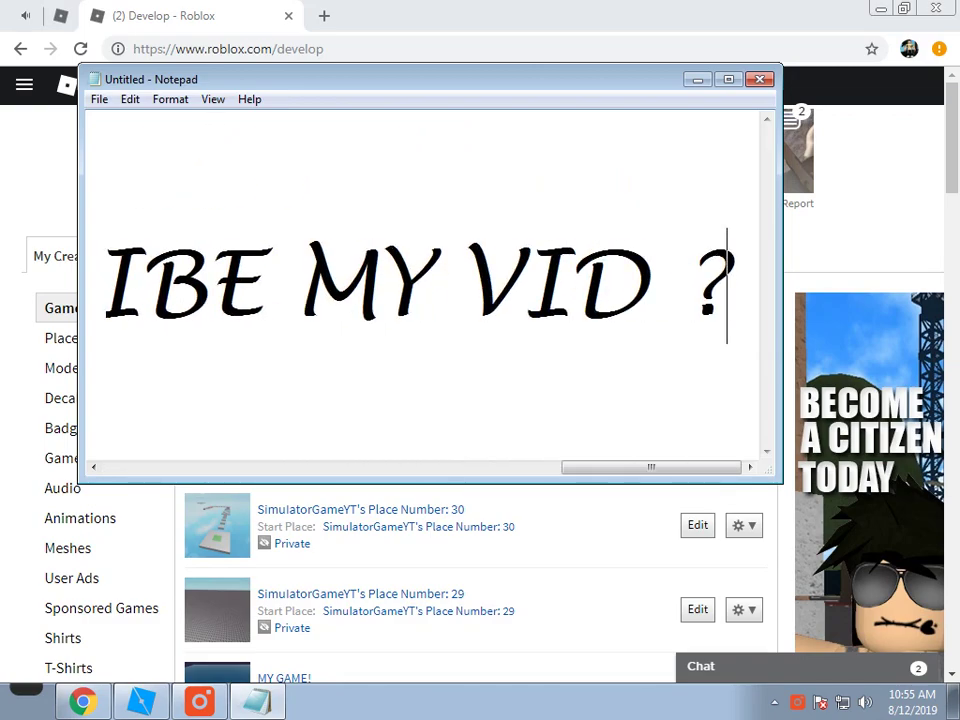
Step: Erase the like-and-subscribe message so the note is empty
key(Return)
text(xd)
key(BackSpace)
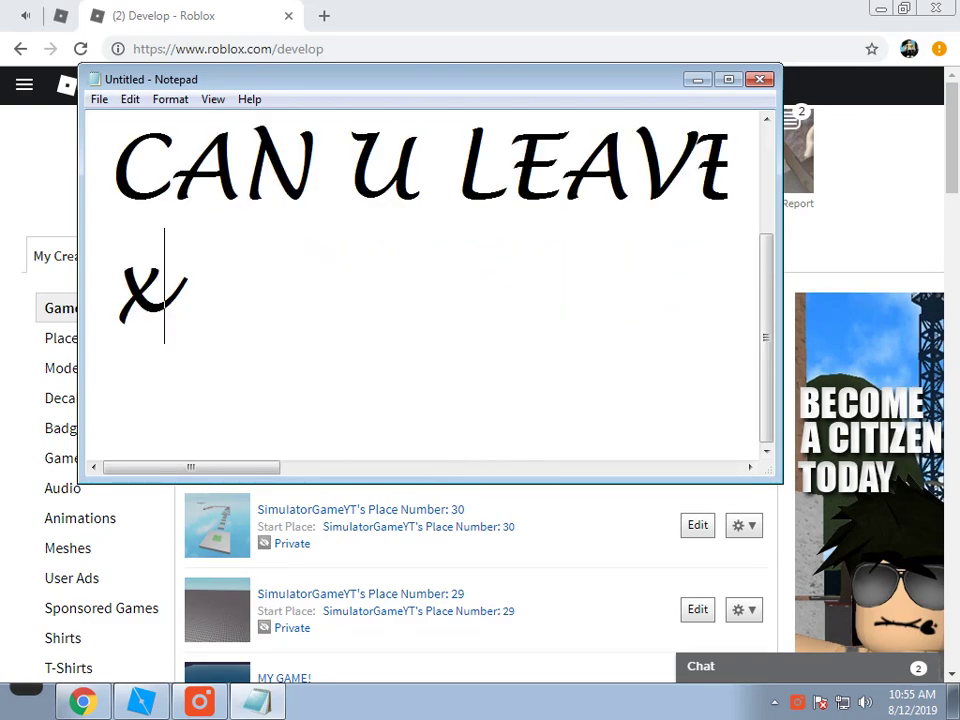
key(BackSpace)
key(BackSpace)
key(BackSpace)
key(BackSpace)
key(BackSpace)
key(BackSpace)
key(BackSpace)
key(BackSpace)
key(BackSpace)
key(BackSpace)
key(BackSpace)
key(BackSpace)
key(BackSpace)
key(BackSpace)
key(BackSpace)
key(BackSpace)
key(BackSpace)
key(BackSpace)
key(BackSpace)
key(BackSpace)
key(BackSpace)
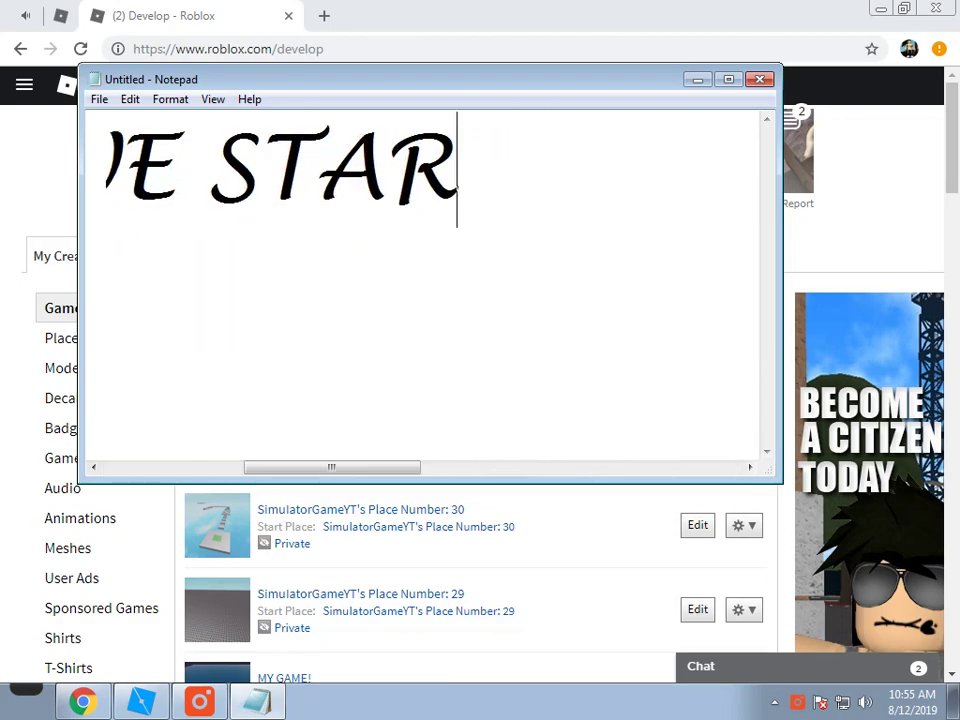
text(OK LETS STAR)
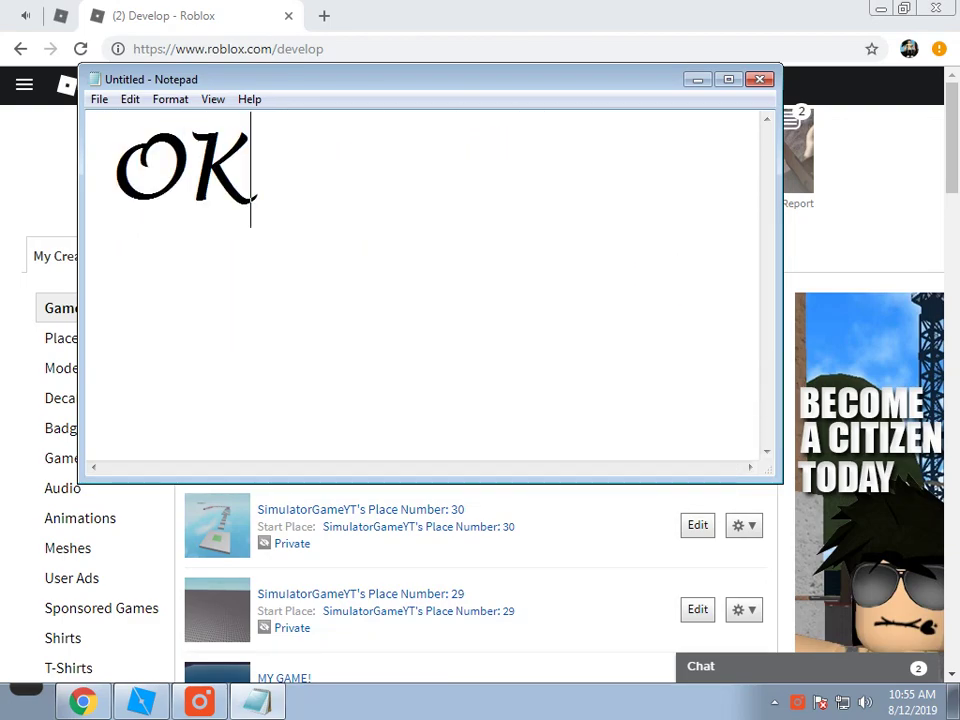
key(BackSpace)
key(BackSpace)
key(BackSpace)
key(BackSpace)
key(BackSpace)
key(BackSpace)
key(BackSpace)
key(BackSpace)
key(BackSpace)
key(BackSpace)
key(BackSpace)
key(BackSpace)
Step: Write "1ST U NEED THIS ITEM!" in the empty note
text(1ST U )
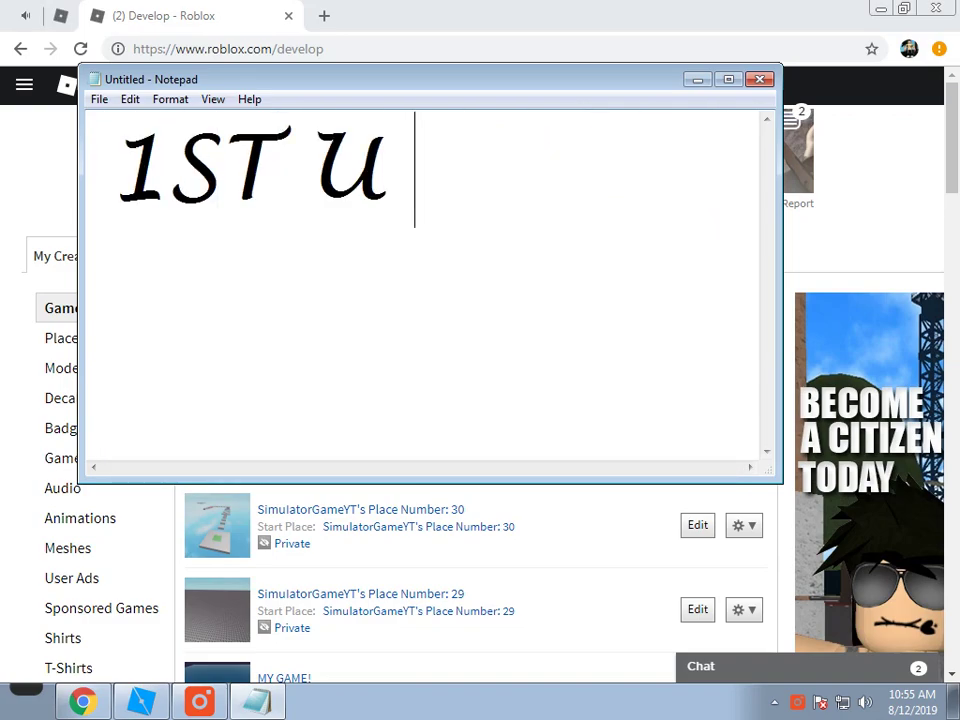
text(NEED THIS )
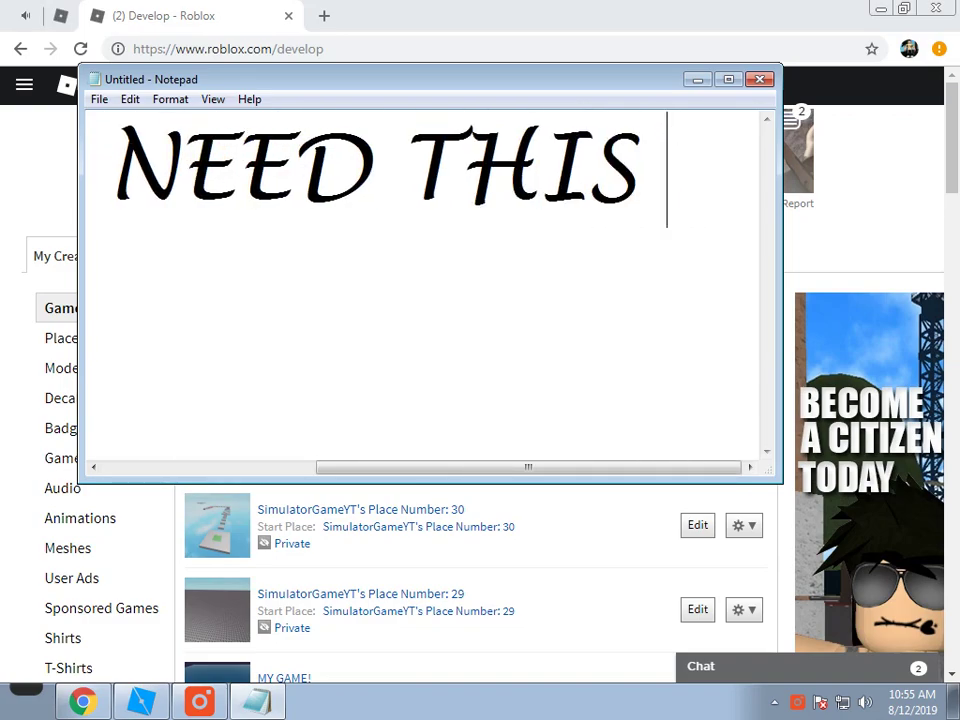
text(ITEM!)
Step: Switch to Chrome and open the Roblox account's inventory in a new browser tab
key(alt+Tab)
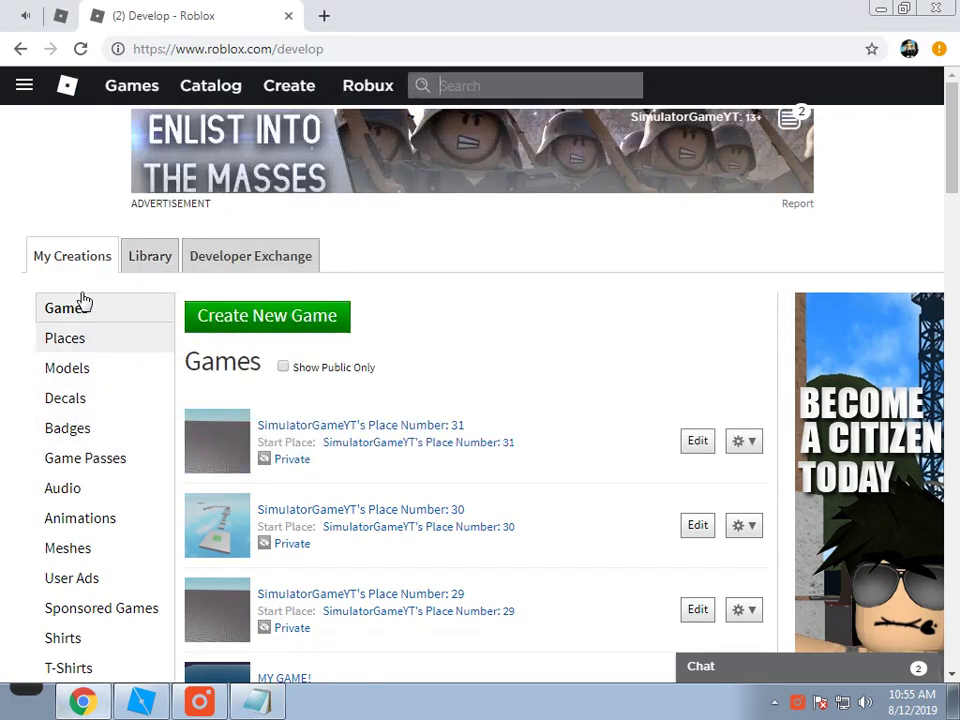
click(24, 86)
right_click(101, 318)
click(135, 330)
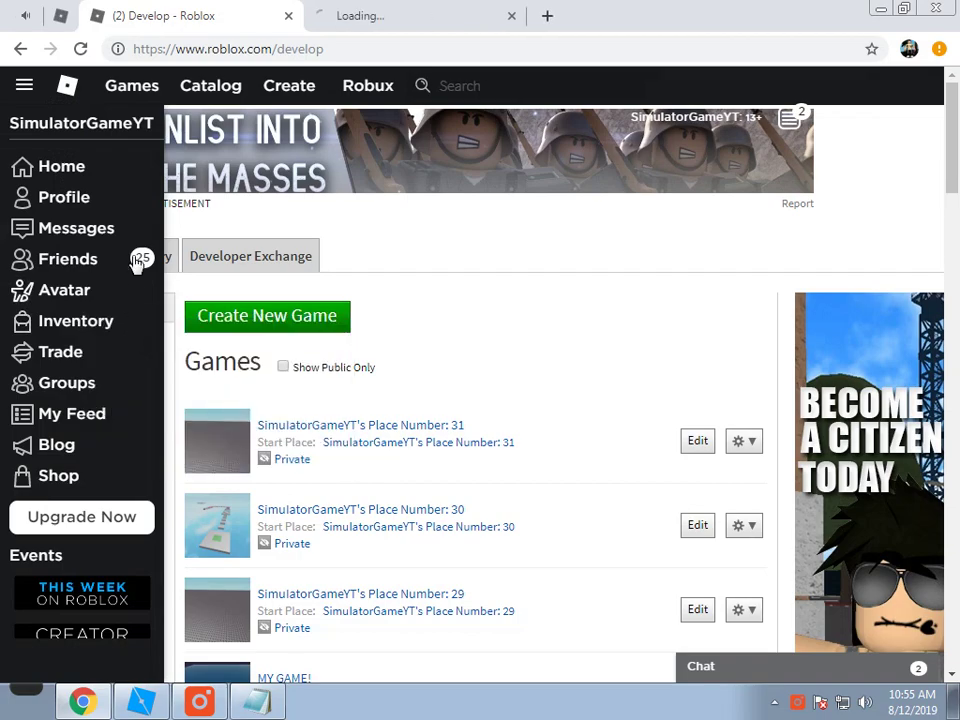
click(40, 88)
click(472, 24)
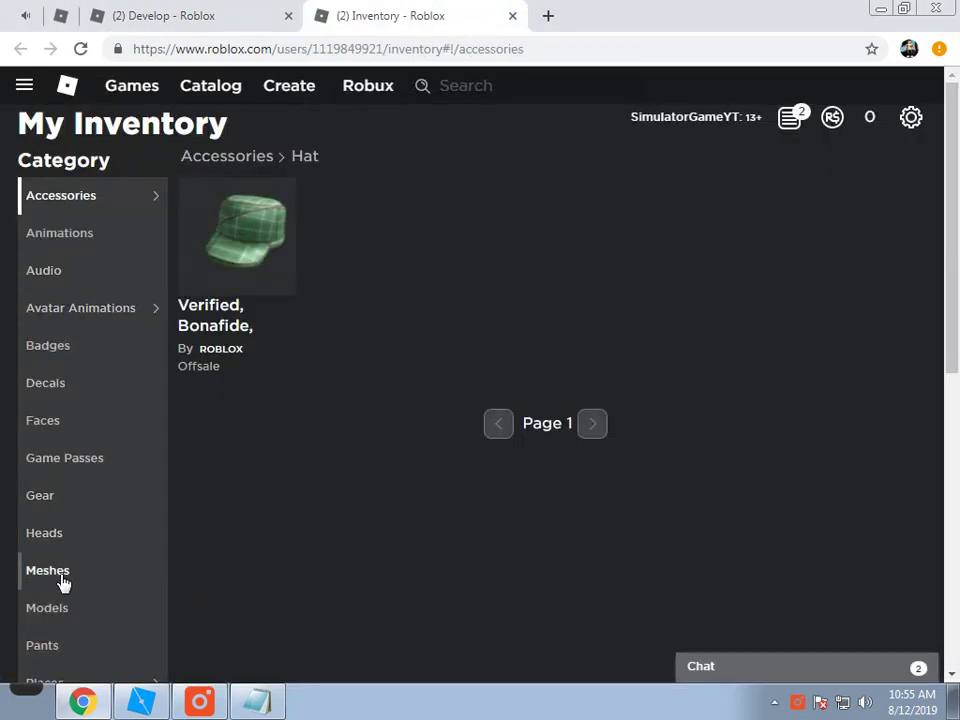
Step: Open the SpeedSimulatorKit*1 model from the inventory's Models category and select its page address
click(47, 608)
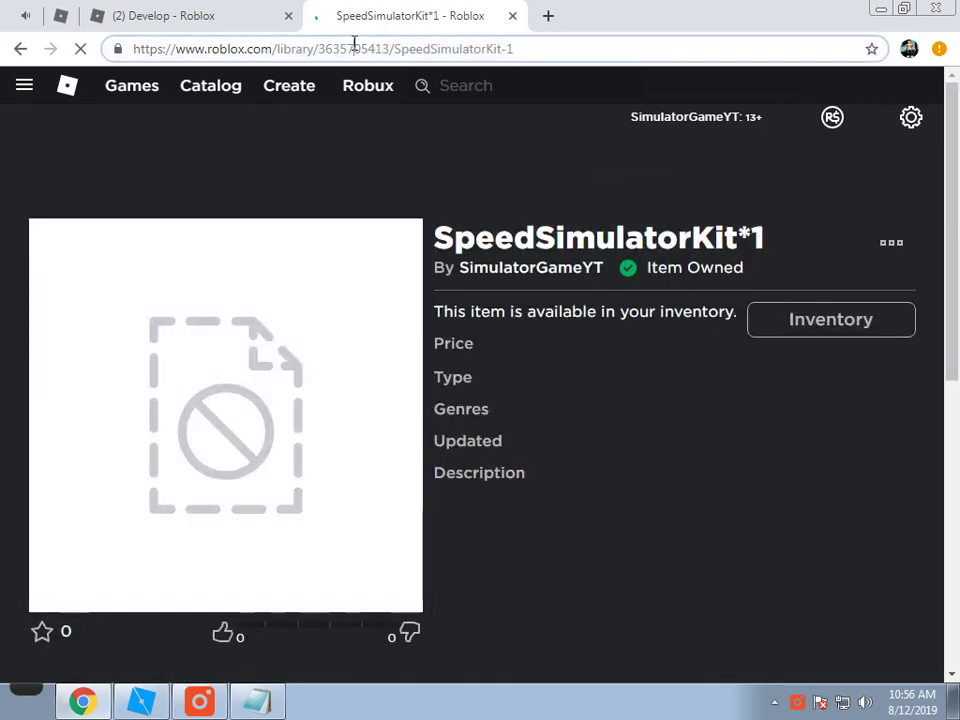
click(381, 49)
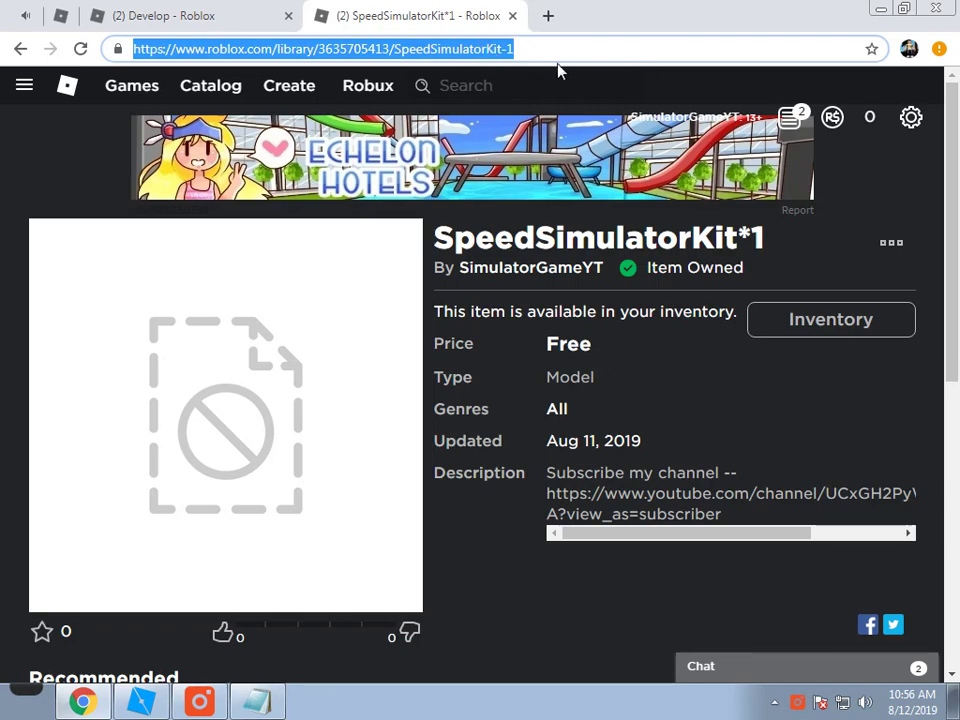
Step: Switch to Notepad and erase the "1ST U NEED THIS ITEM!" message
key(alt+Tab)
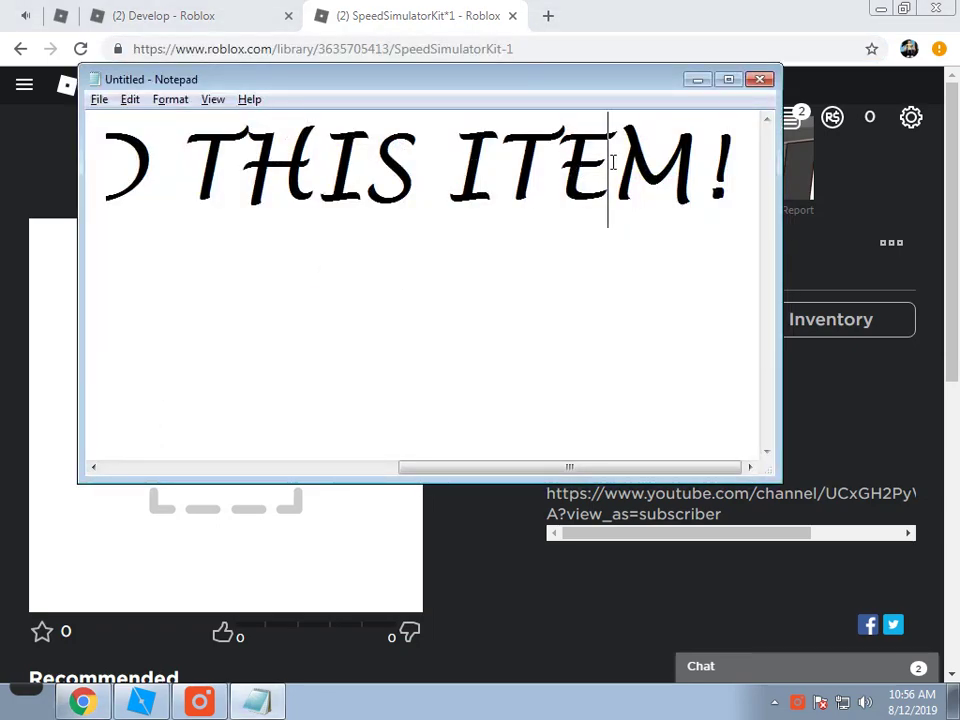
click(613, 162)
key(BackSpace)
key(BackSpace)
key(BackSpace)
key(BackSpace)
key(BackSpace)
key(BackSpace)
key(BackSpace)
key(BackSpace)
key(BackSpace)
key(BackSpace)
key(BackSpace)
key(BackSpace)
key(BackSpace)
key(BackSpace)
key(BackSpace)
key(BackSpace)
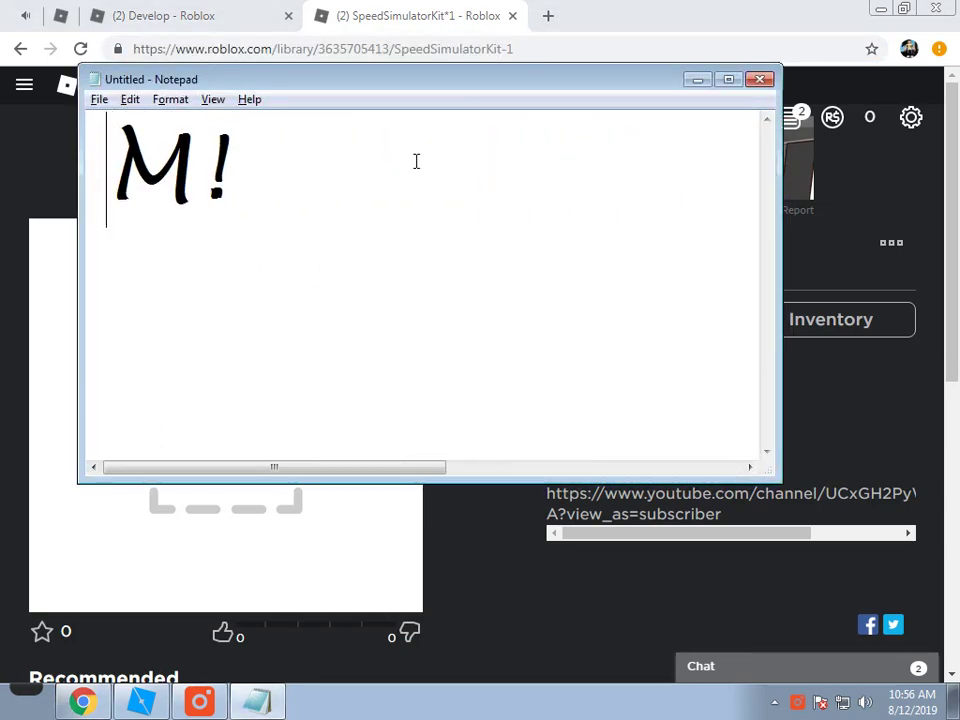
click(420, 161)
key(BackSpace)
key(BackSpace)
Step: Maximize the Notepad window and write "LINK WILL BE WRITE" as the note's first line
click(731, 80)
text(L)
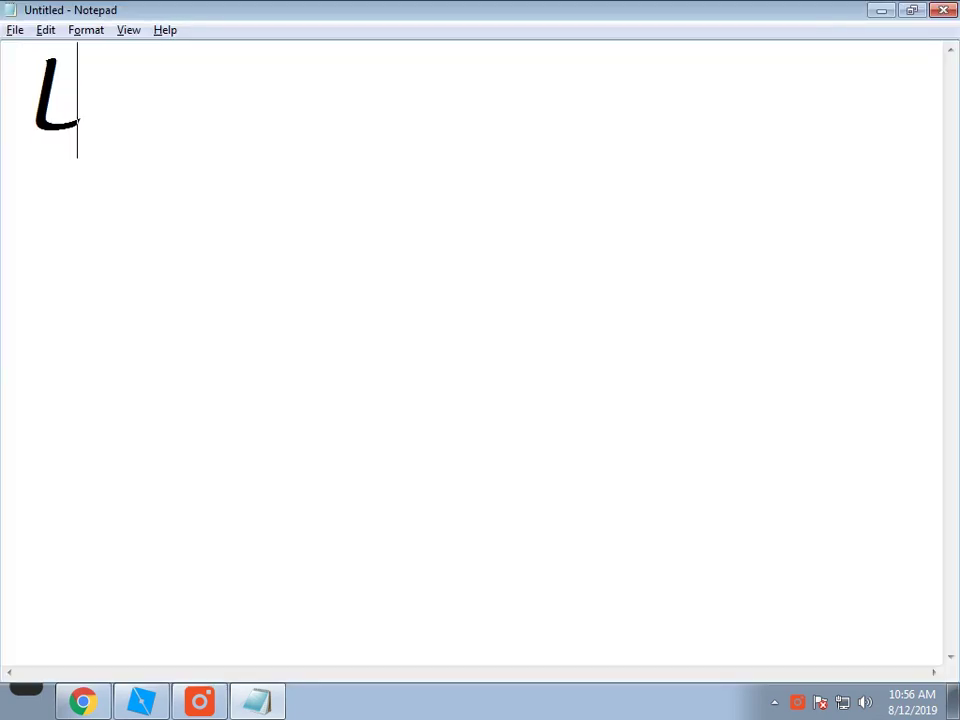
text(INK WILL BE WIR)
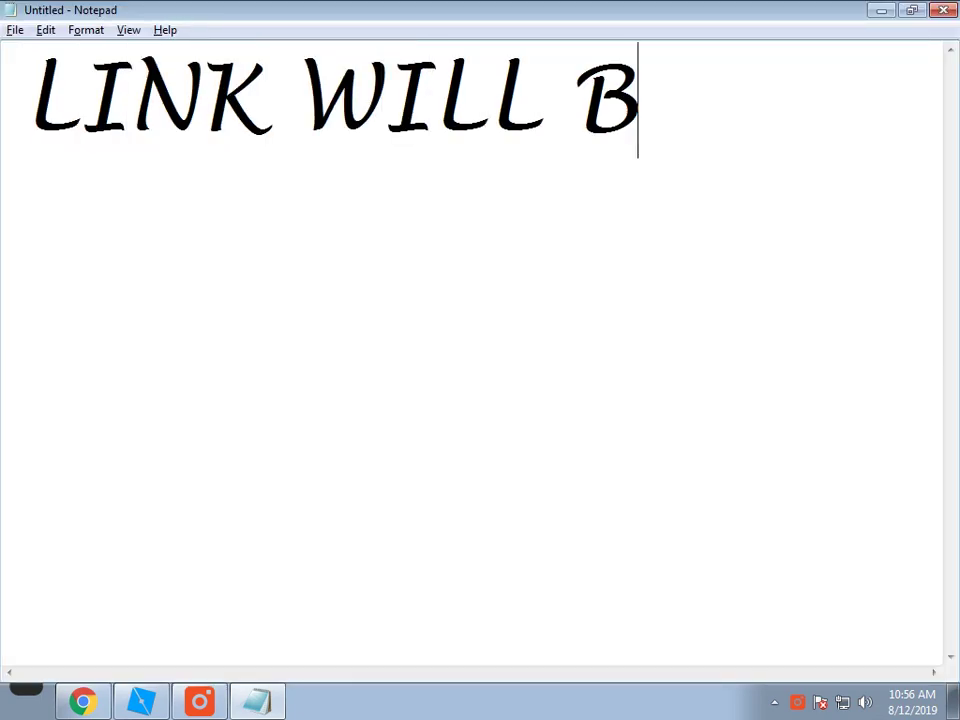
key(BackSpace)
key(BackSpace)
text(RT)
key(BackSpace)
text(ITE)
key(Return)
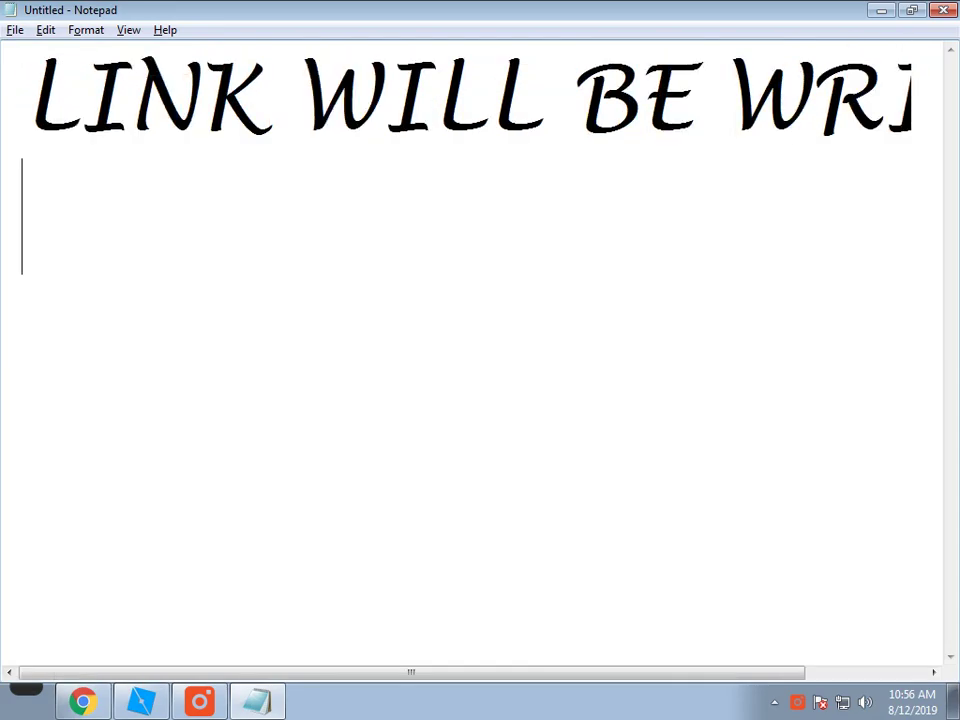
Step: Write "IN DESC,, OK LETS STAR" on the note's second line
text(IN DESC,,)
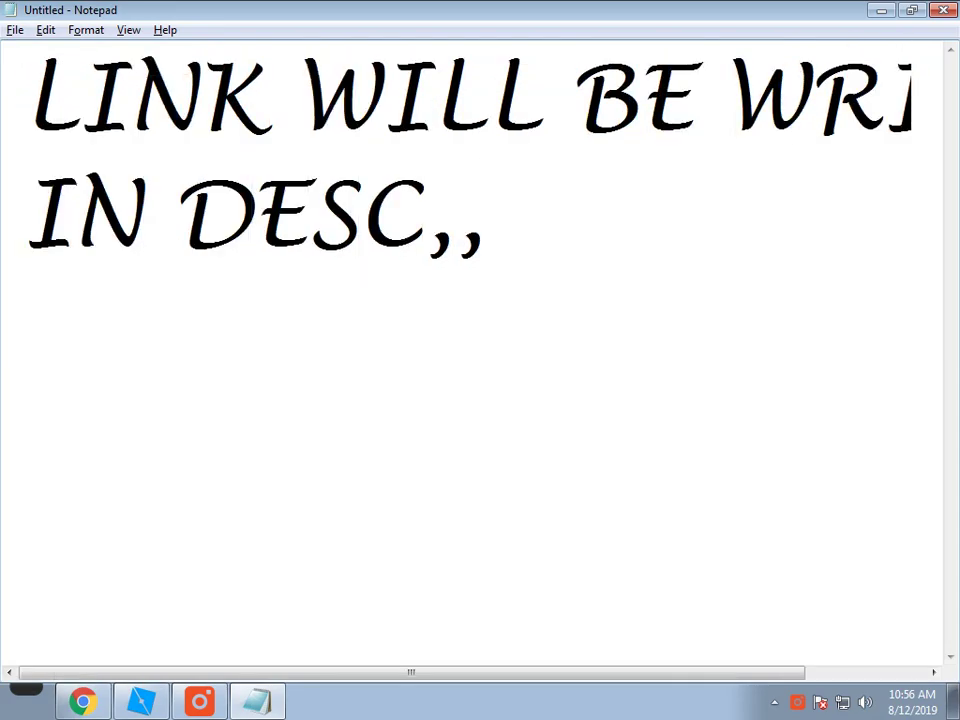
text( OK LETS )
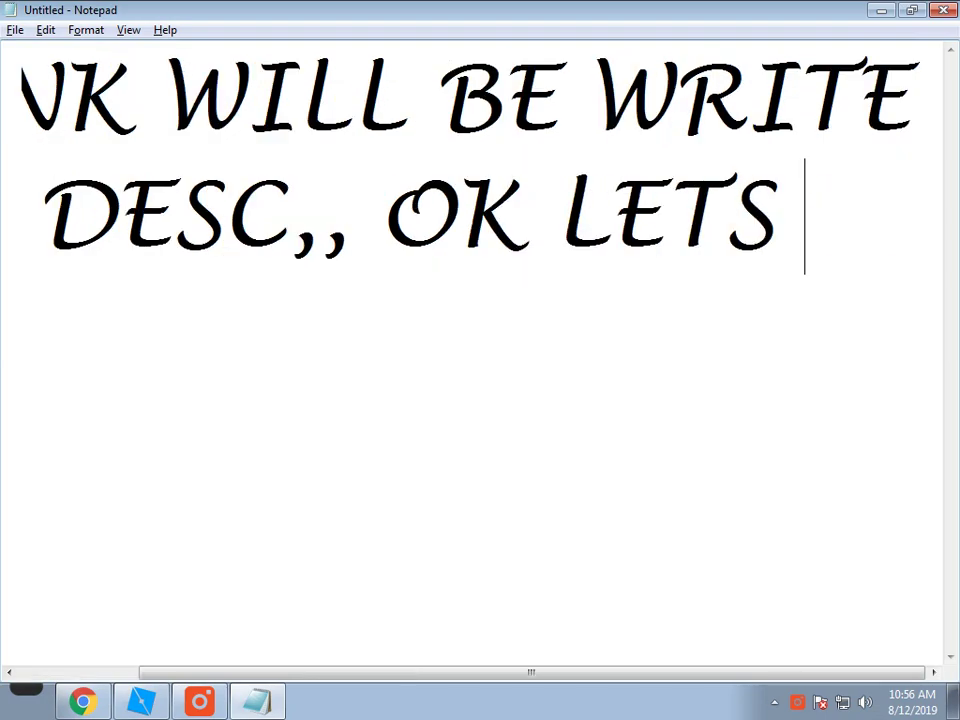
text(START)
key(BackSpace)
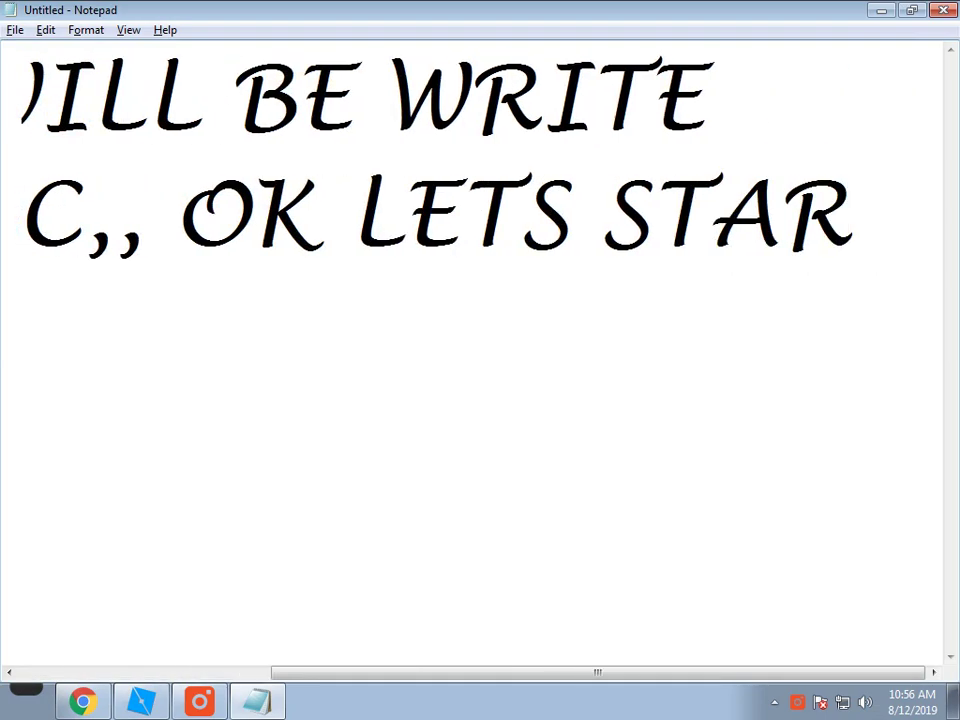
Step: Add a third line to the note reading "2ND - OPEN YOUR ROBLX STUDIO"
key(Return)
text(2ND - OPEN)
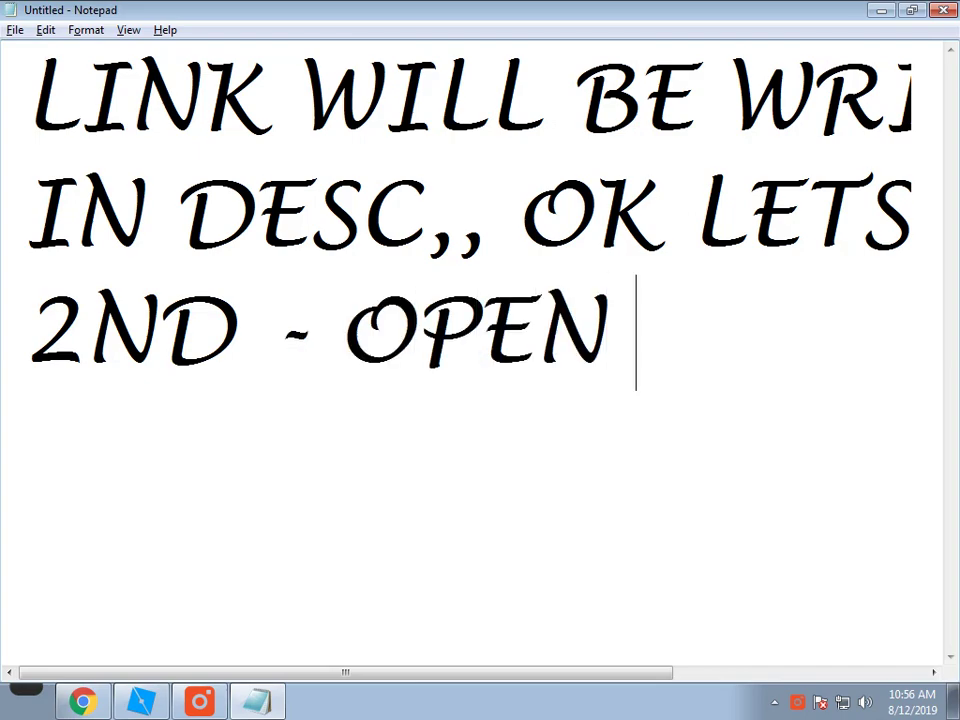
text( YOUR ROBLX STUDIO)
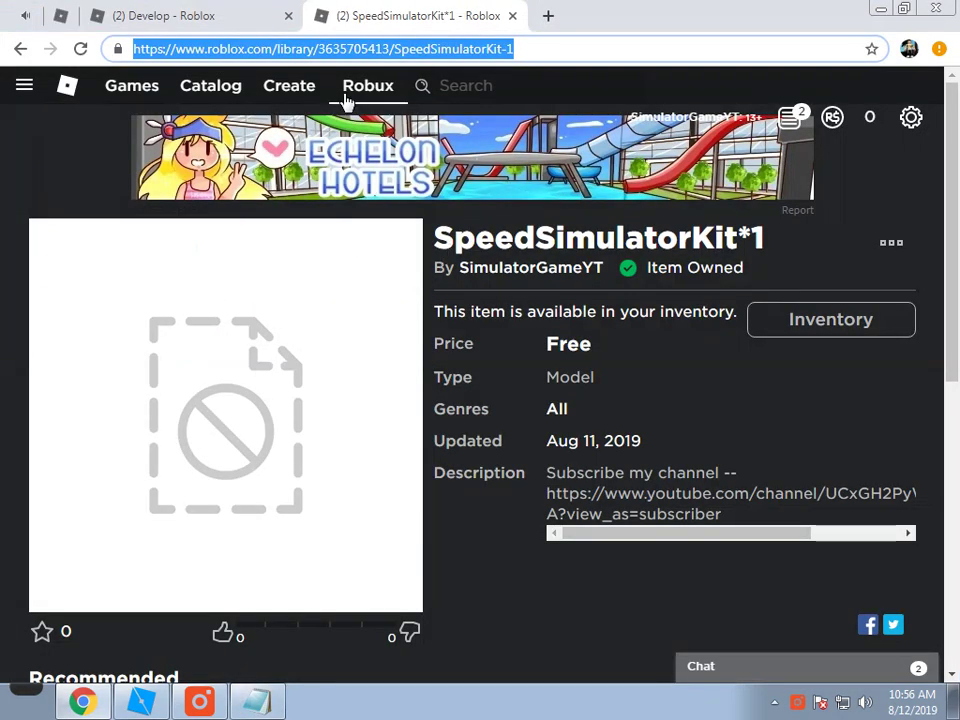
Step: Open Place Number: 31 for editing from the Develop page, switch to Roblox Studio and show the Toolbox
click(250, 8)
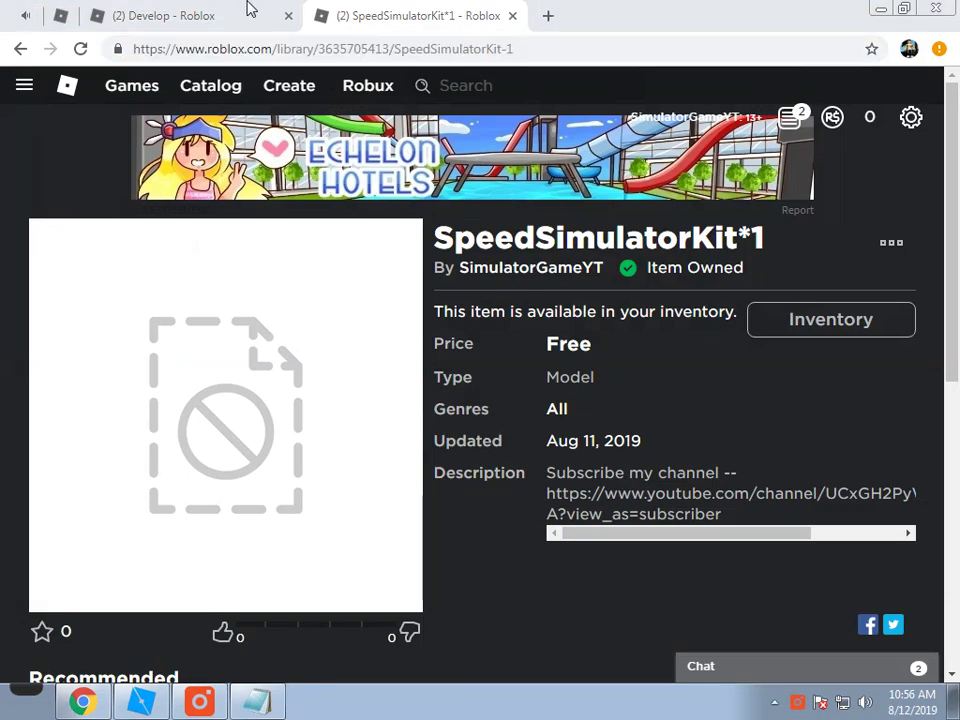
click(212, 18)
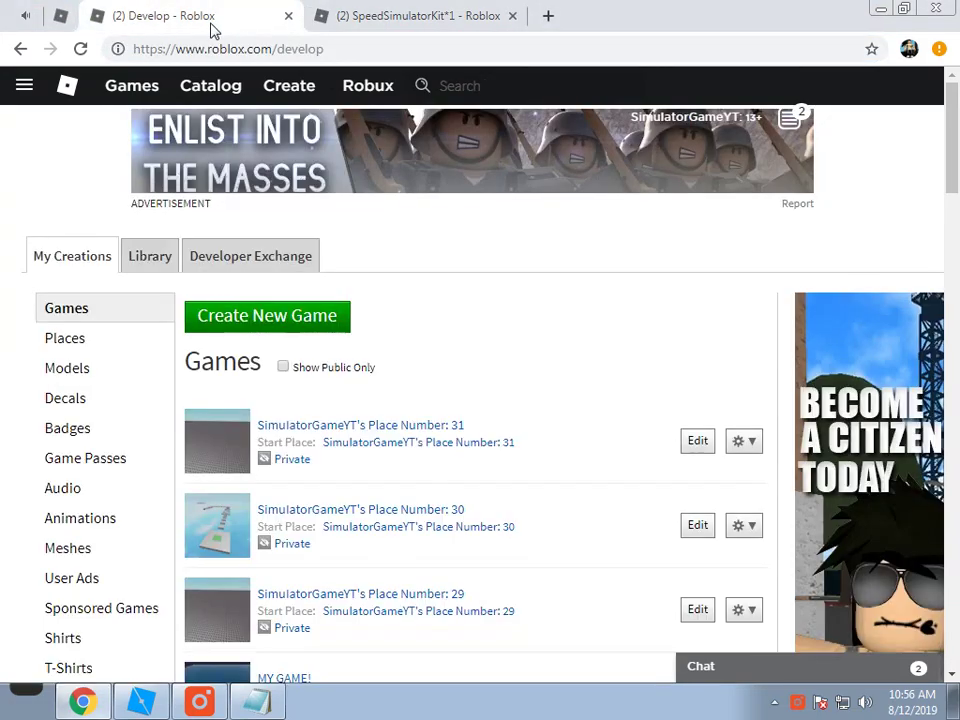
click(697, 441)
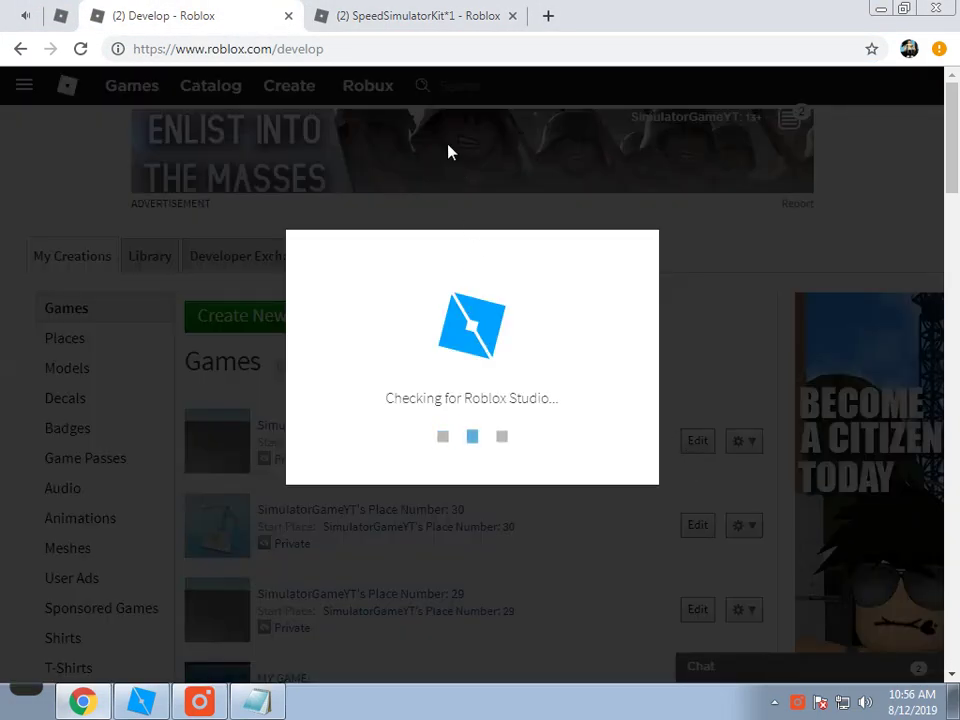
click(508, 158)
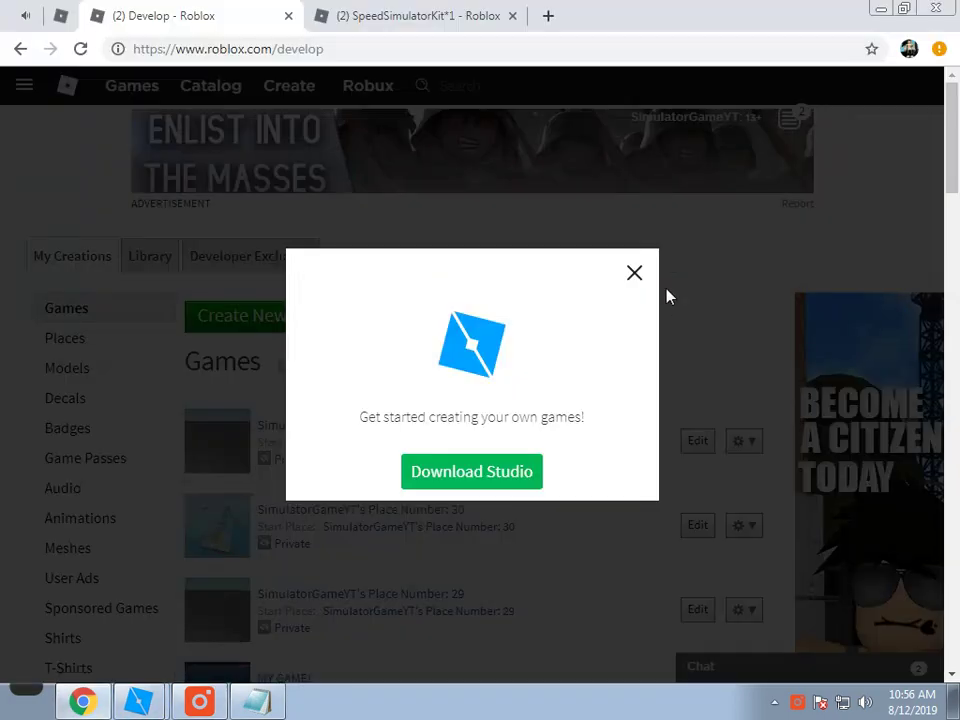
click(634, 272)
key(alt+Tab)
key(alt+Tab)
key(alt+Tab)
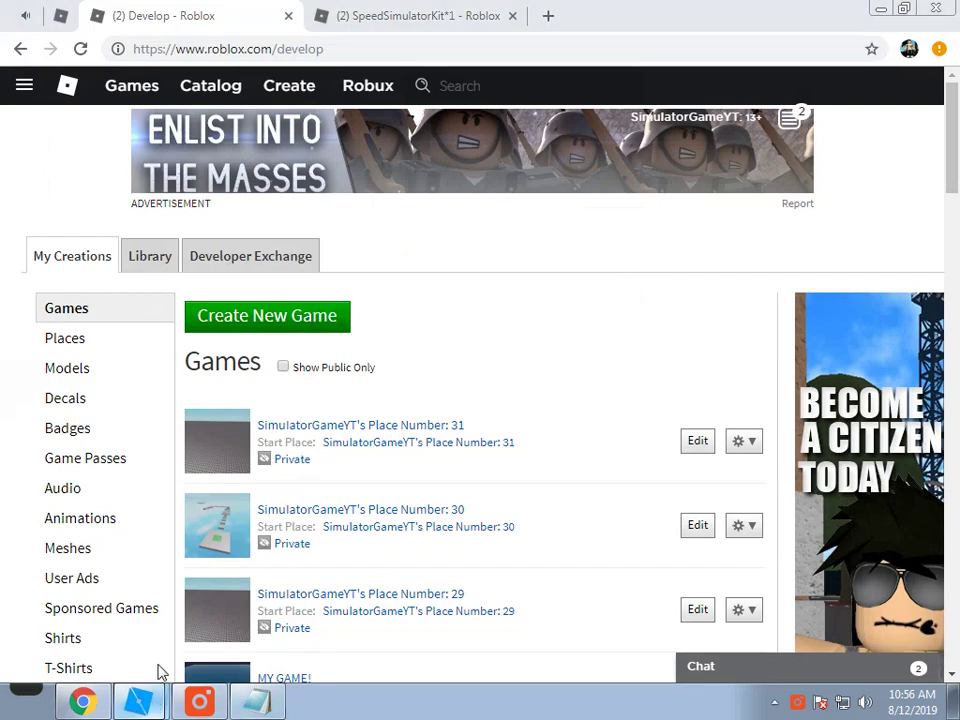
key(alt+Tab)
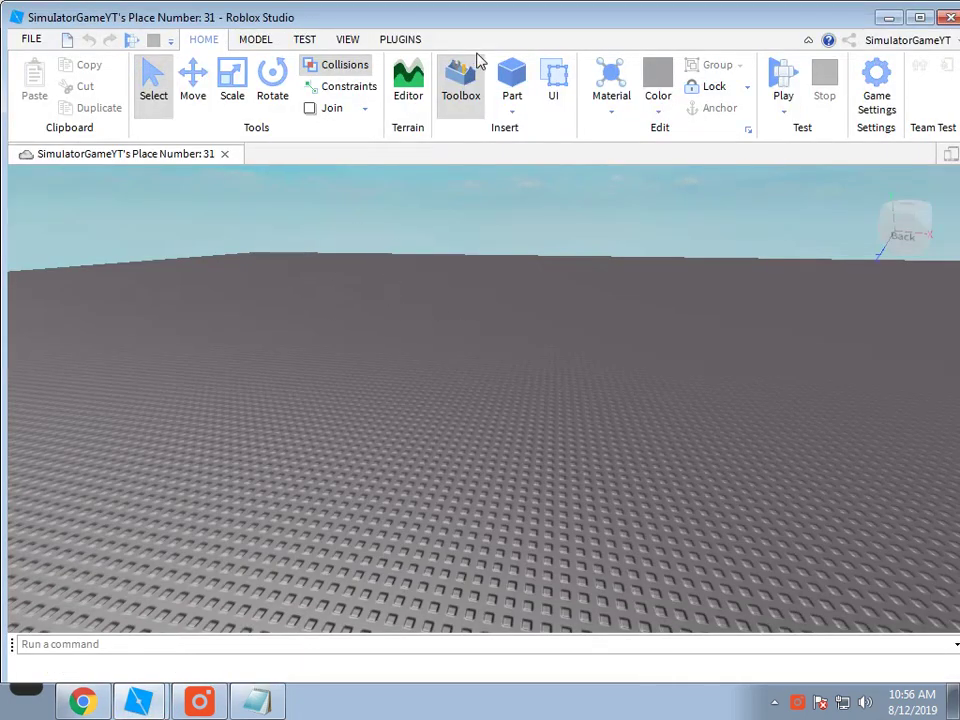
click(460, 85)
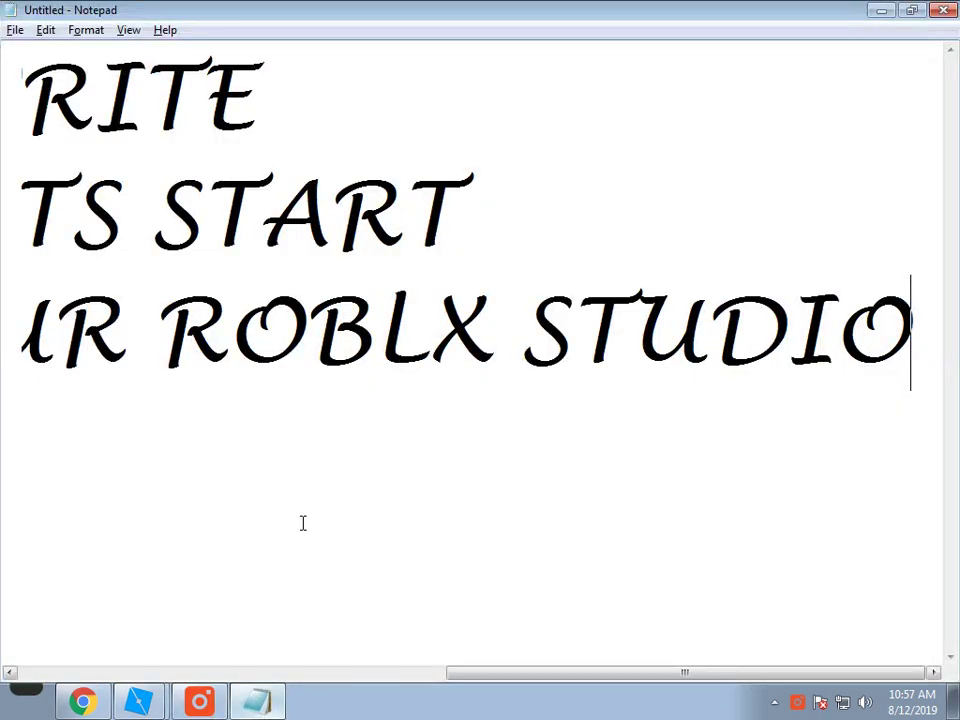
Step: In Notepad, put "STUDIO" on its own line and add the line "INSERT MY MODEL" below it
key(Return)
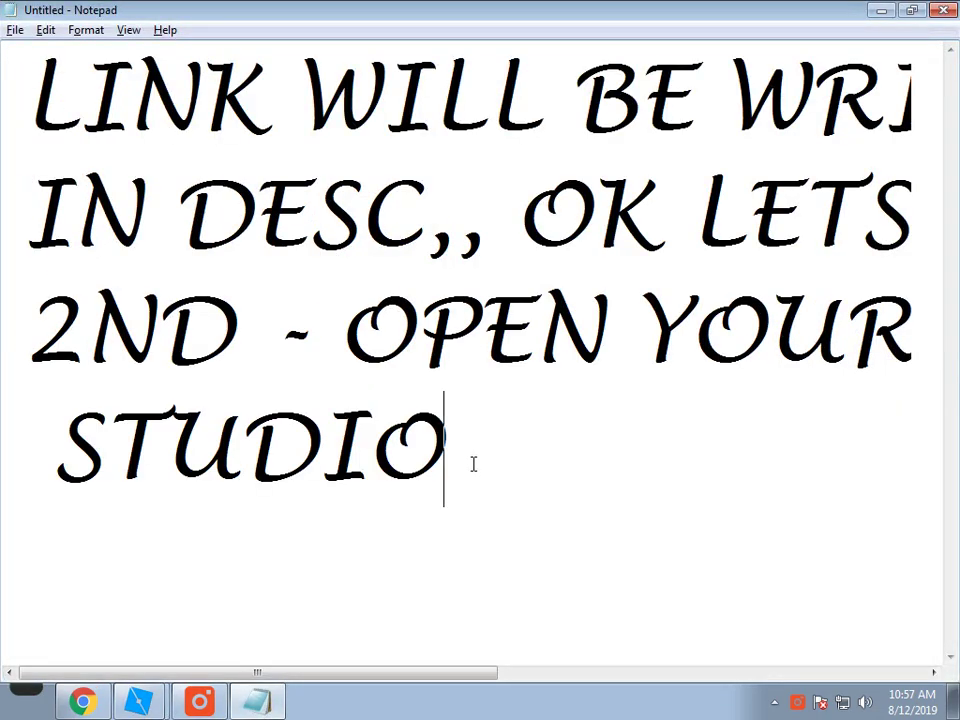
text(INSERT MY MOD)
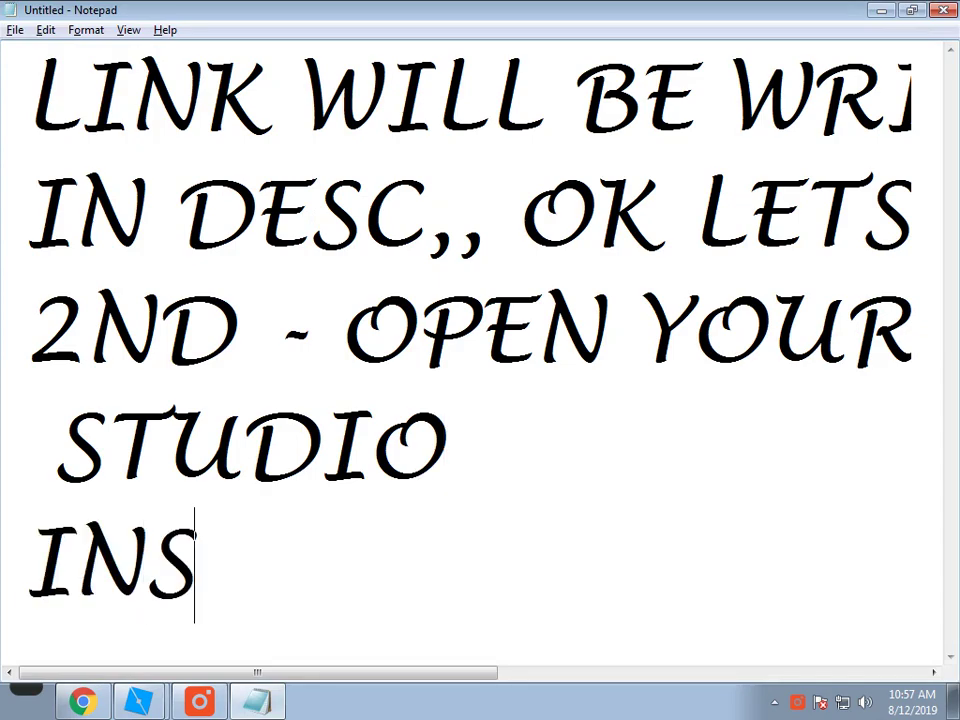
text(EL)
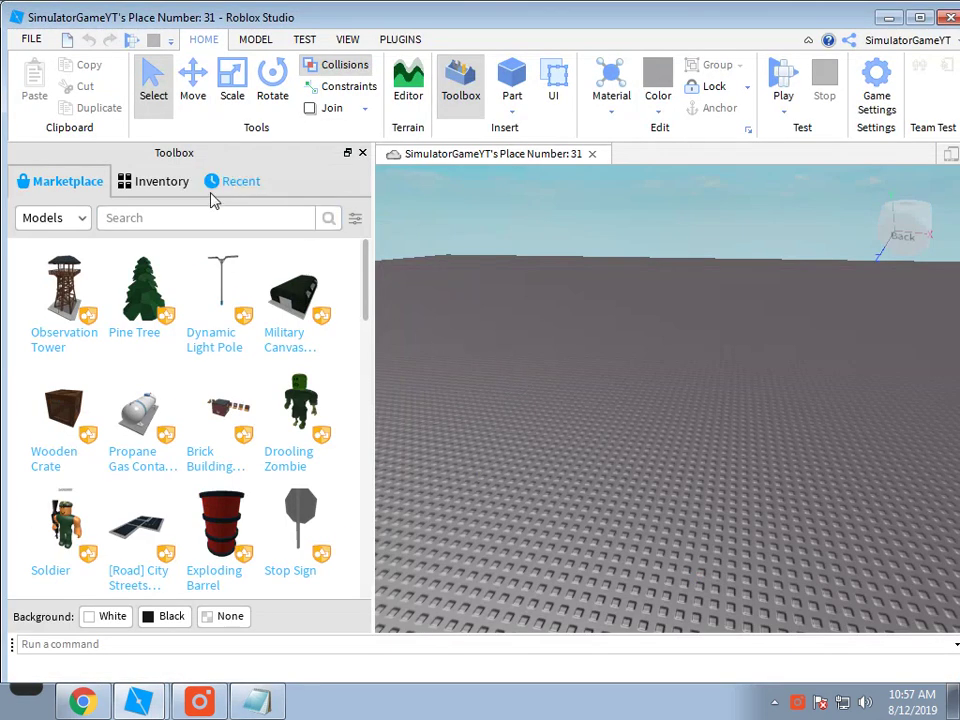
Step: In Roblox Studio, insert the SpeedSimulatorKit*1 model from the inventory's My Models into the place
click(187, 185)
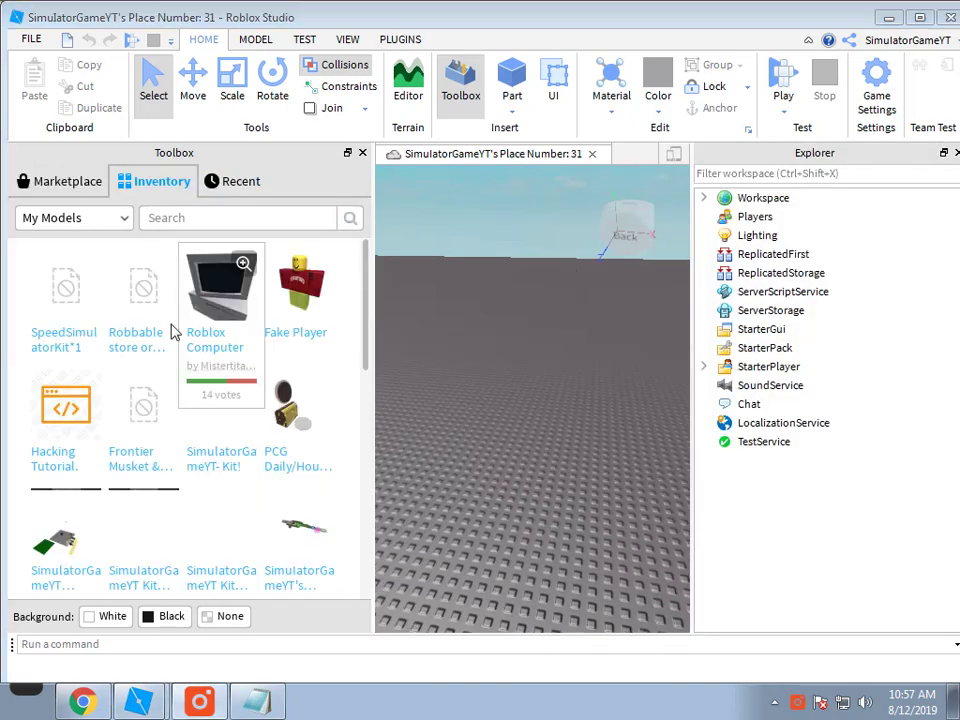
click(51, 296)
right_drag(451, 291, 558, 299)
scroll(451, 291, down, 3)
scroll(518, 253, down, 3)
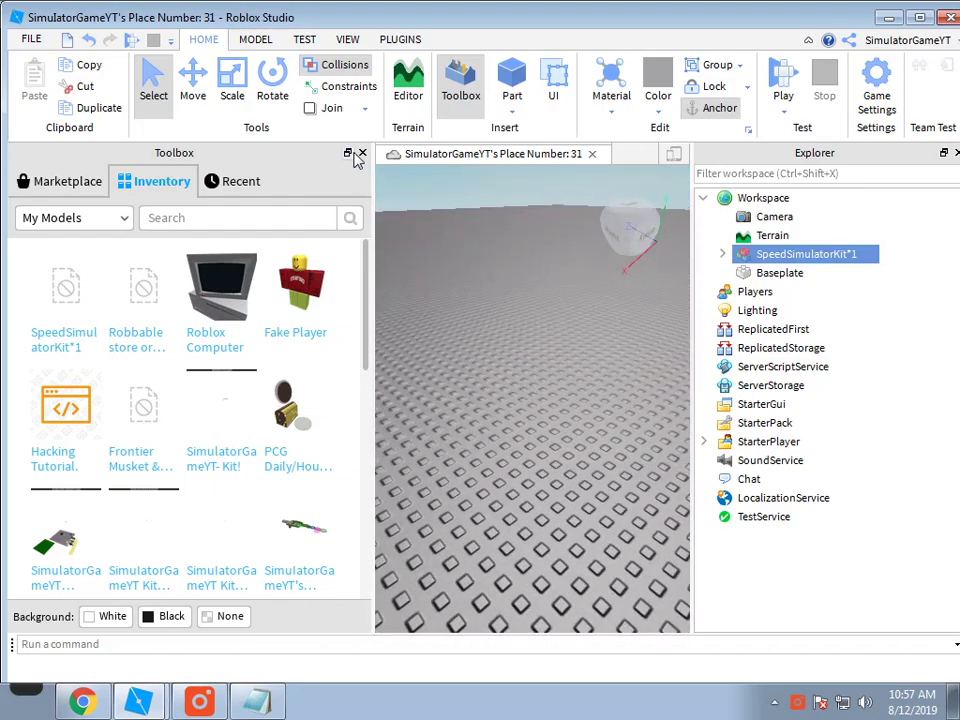
Step: Search the marketplace models for "SPAWN" and insert the model named SPAWN onto the baseplate
click(64, 179)
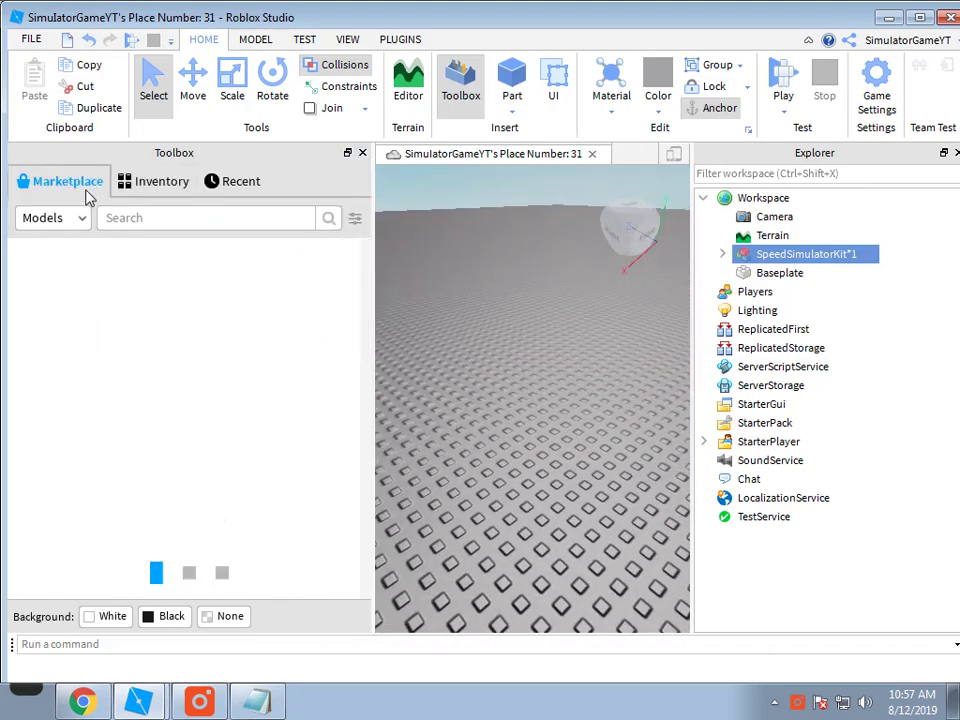
click(138, 219)
text(SPAWN)
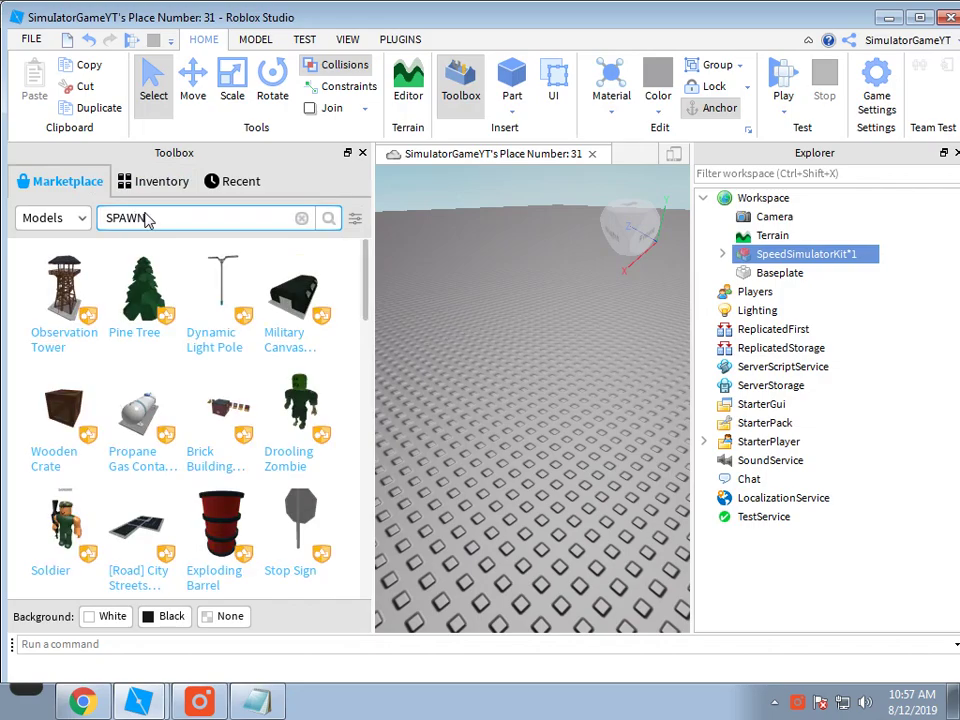
key(Return)
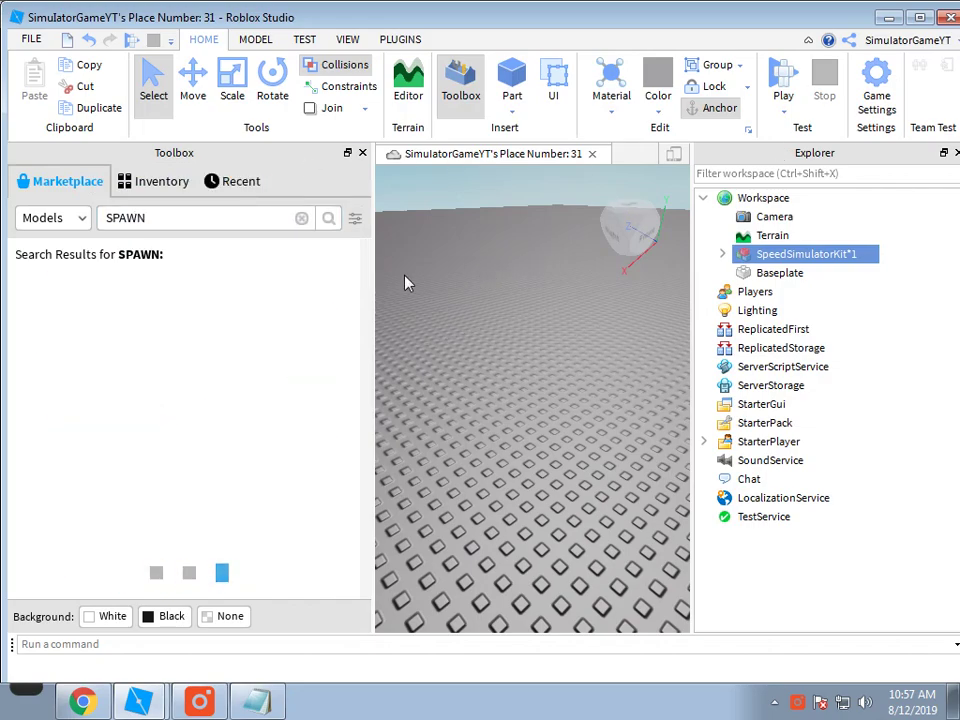
click(54, 360)
scroll(521, 329, down, 2)
right_drag(521, 329, 563, 346)
scroll(563, 346, down, 3)
Step: Open the READ ME! script inside SpeedSimulatorKit*1, close the Toolbox and read through the setup steps
click(723, 273)
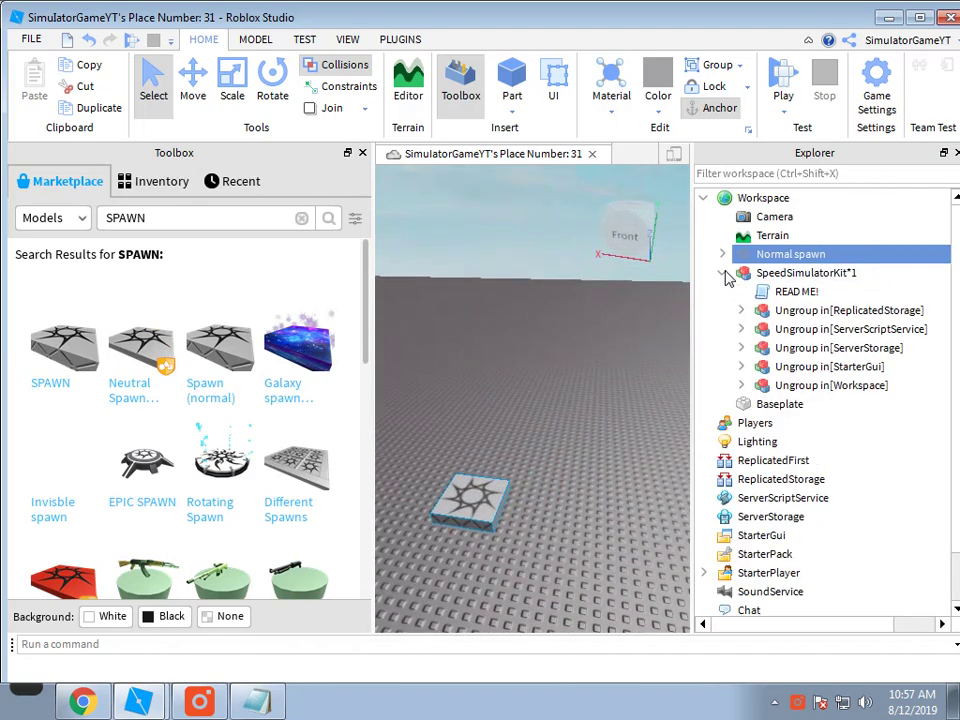
double_click(781, 293)
click(363, 153)
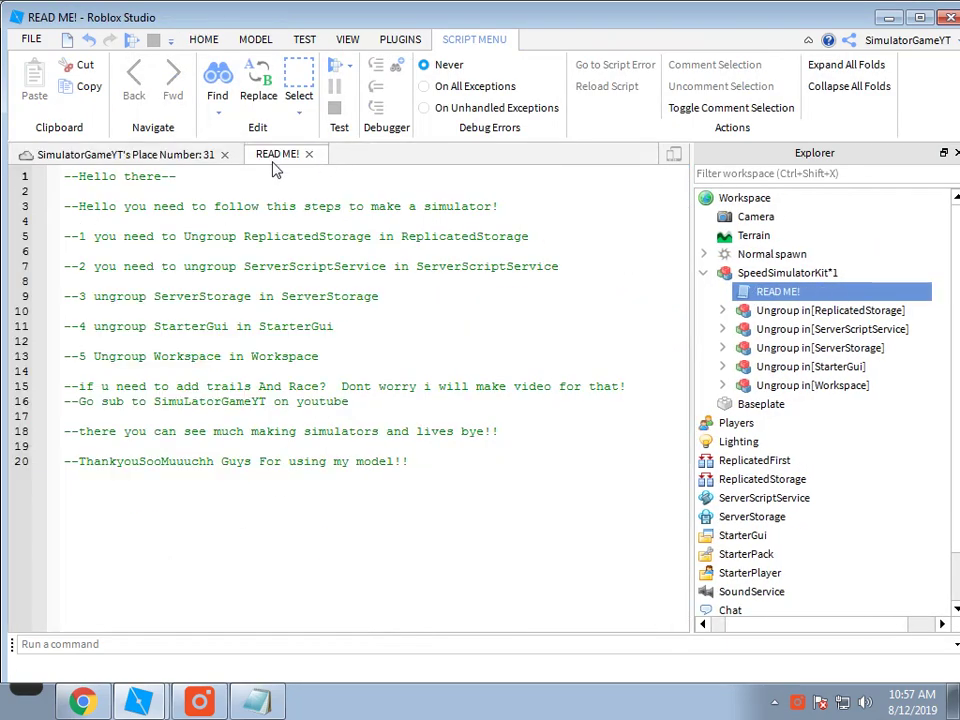
drag(108, 177, 148, 179)
drag(84, 197, 492, 204)
drag(64, 236, 178, 388)
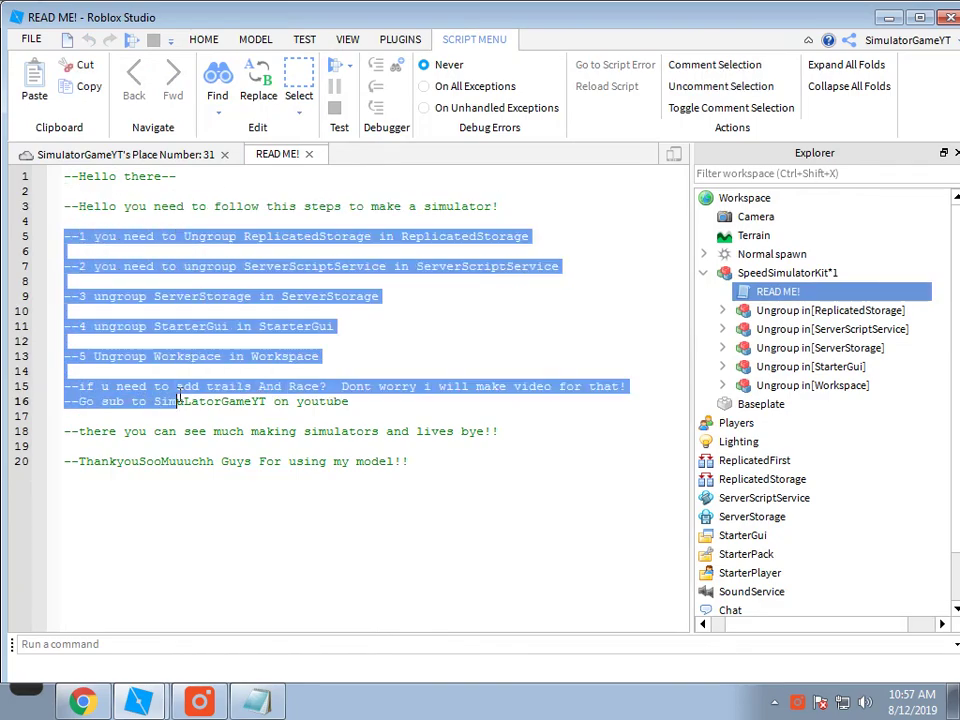
drag(348, 378, 333, 401)
click(420, 339)
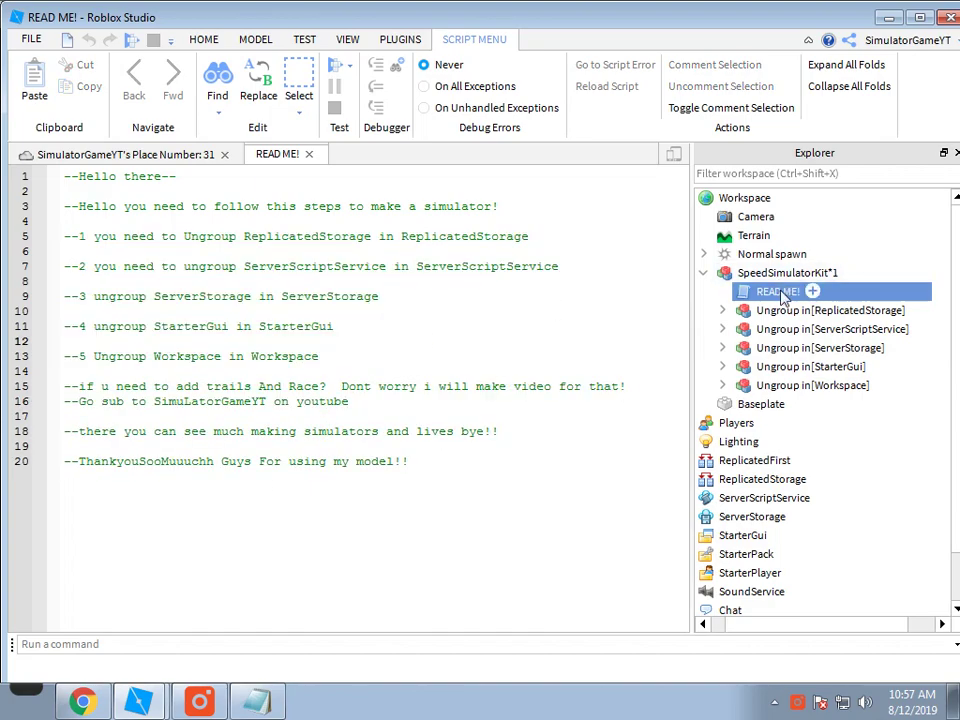
Step: Move the kit's "Ungroup in" models into the services they are named after and delete the leftover SpeedSimulatorKit*1 model
click(209, 164)
drag(760, 310, 784, 480)
drag(805, 312, 780, 497)
drag(840, 310, 766, 498)
drag(848, 291, 735, 516)
drag(800, 291, 814, 242)
right_click(799, 272)
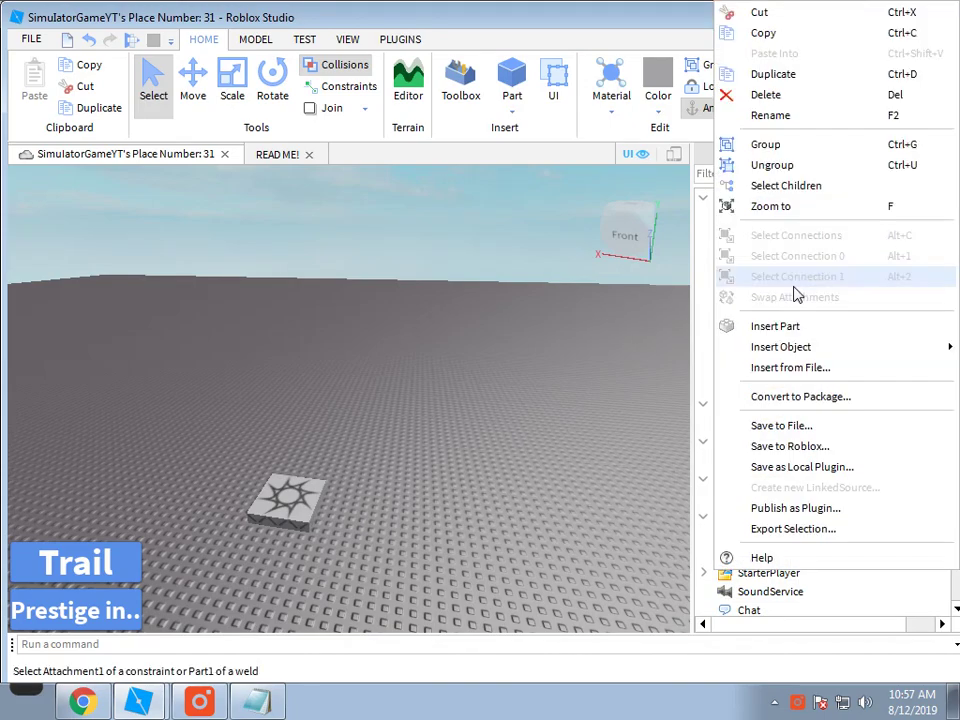
click(780, 97)
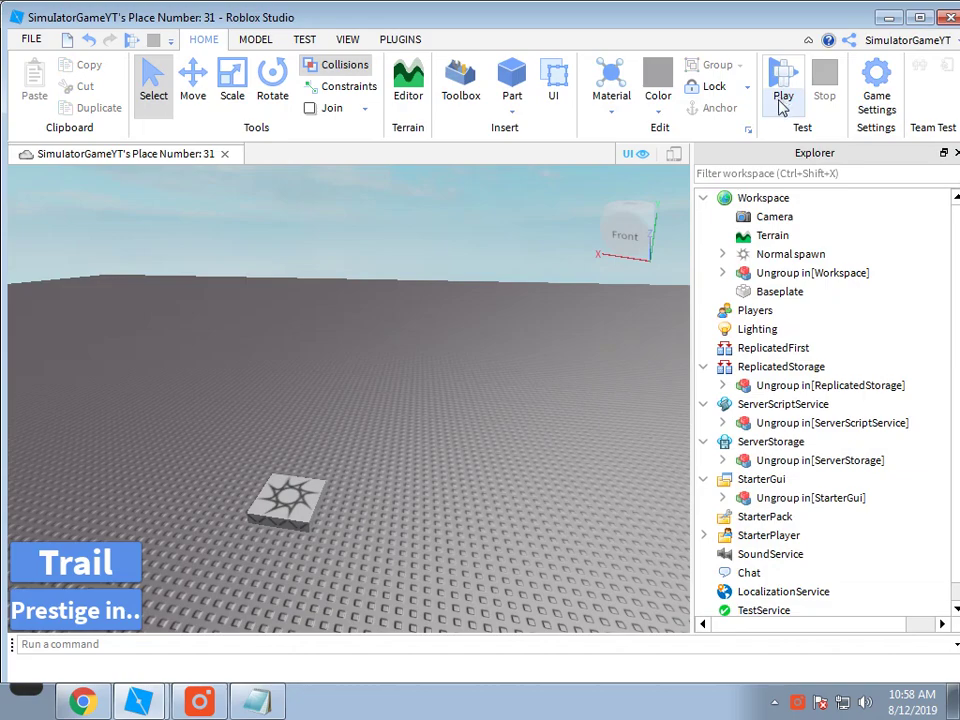
Step: Ungroup the kit models placed in Workspace and ReplicatedStorage, undoing any accidental grouping
click(764, 276)
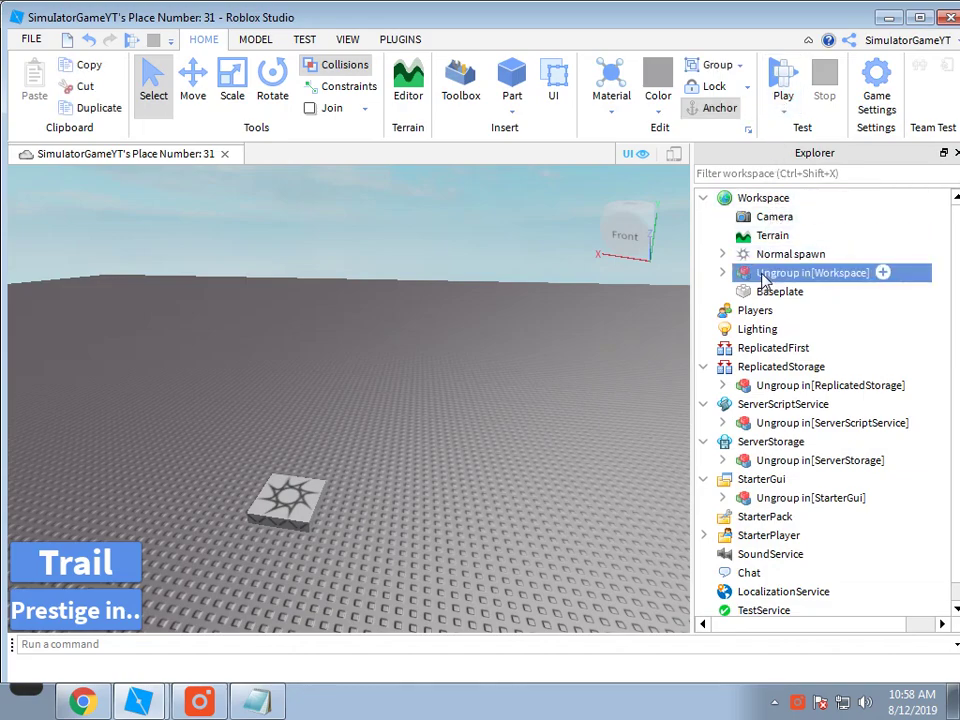
key(ctrl+u)
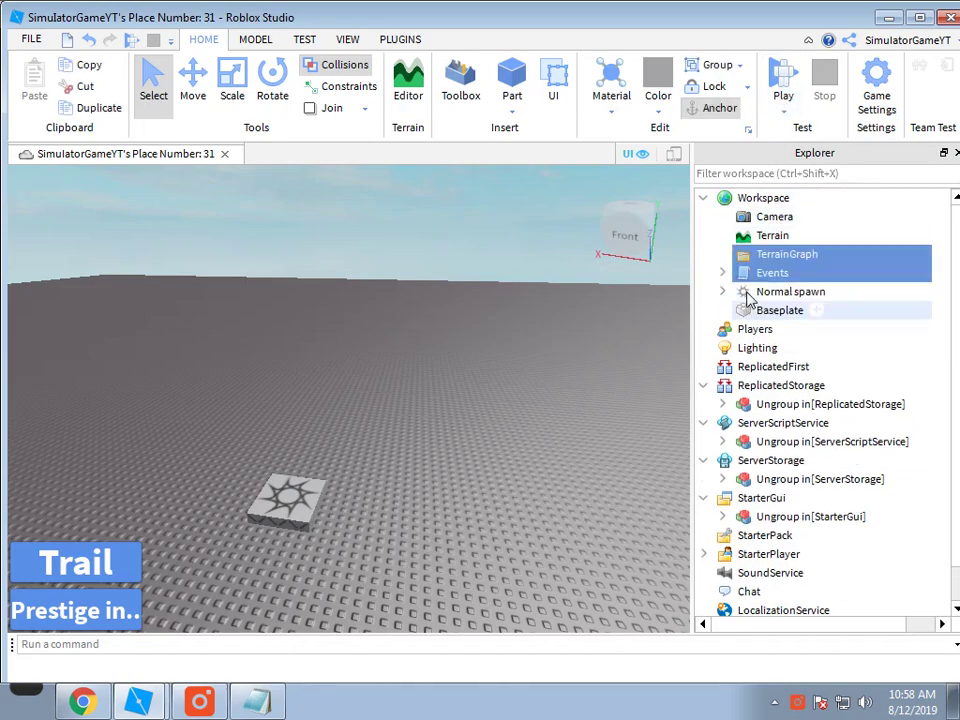
click(815, 406)
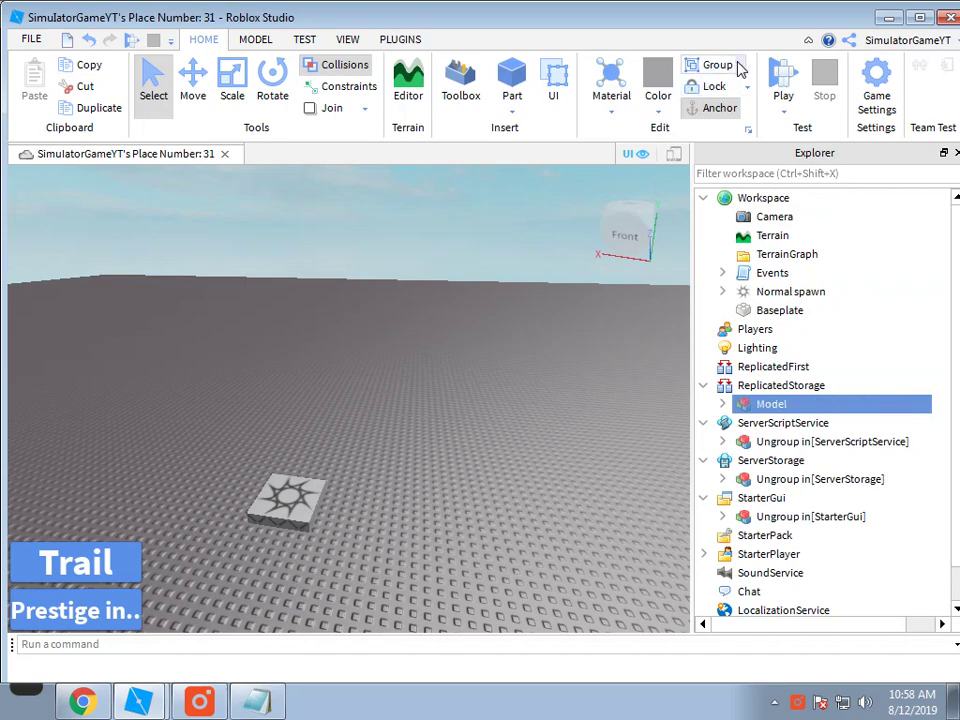
click(90, 40)
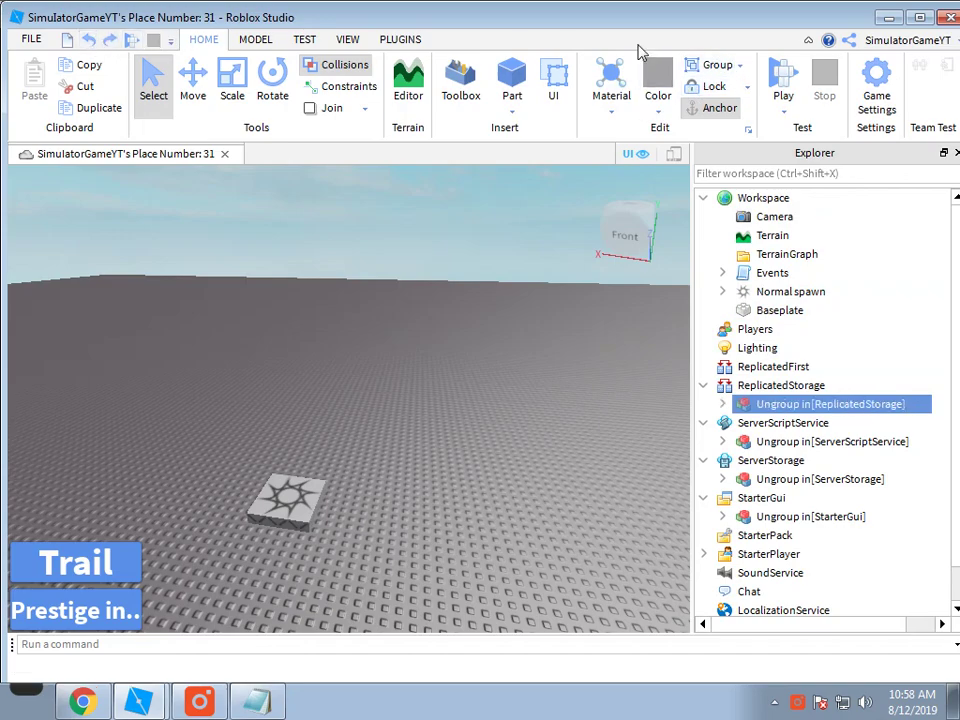
click(741, 68)
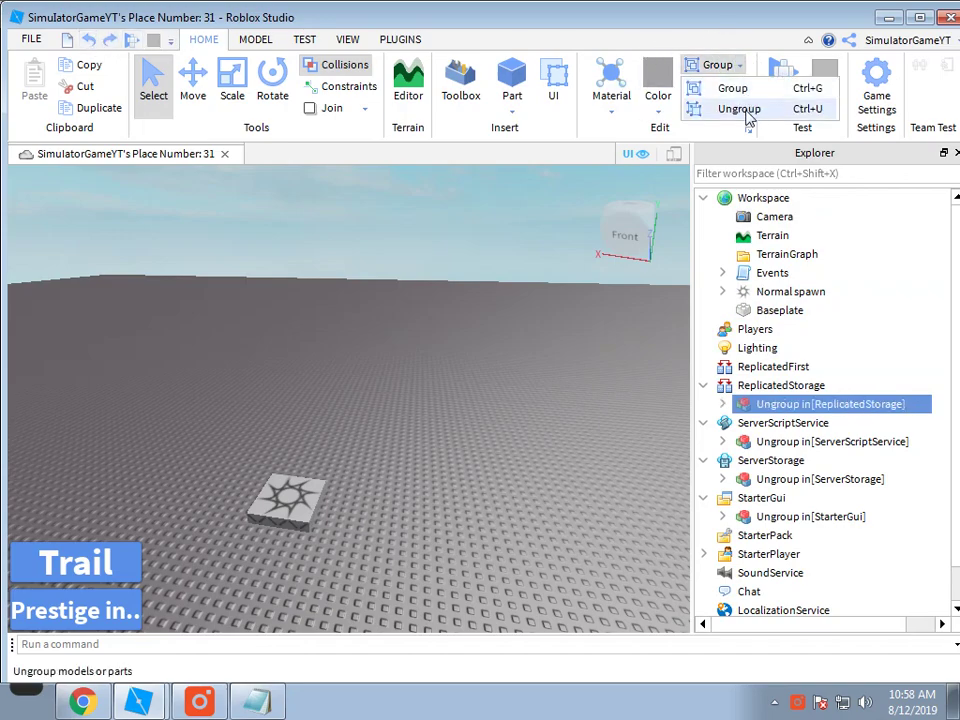
click(813, 116)
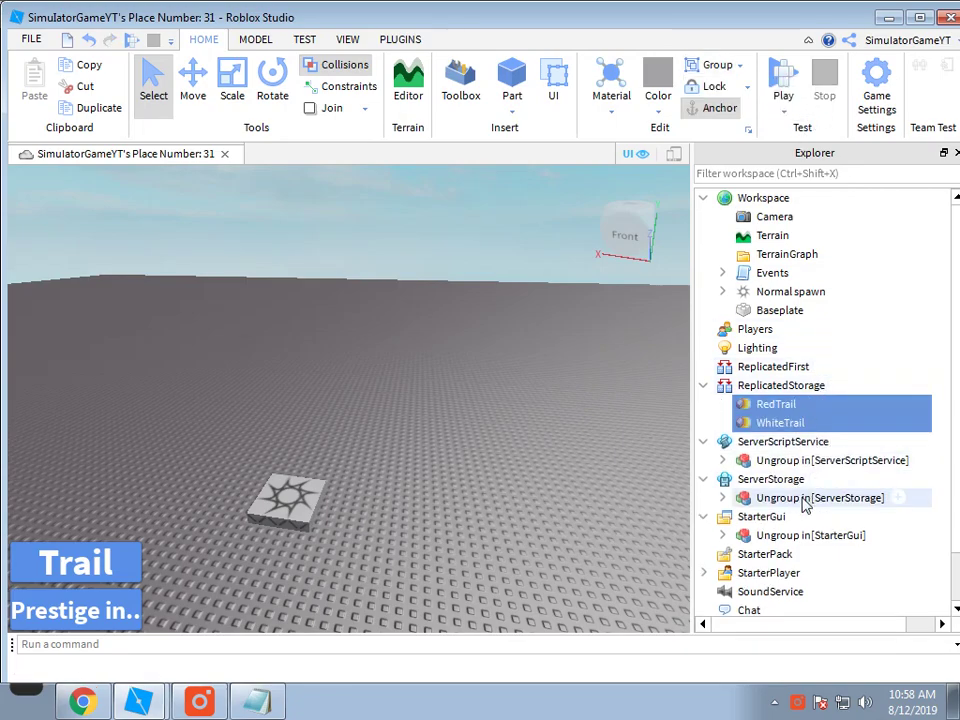
Step: Ungroup the kit models placed in ServerScriptService, ServerStorage and StarterGui
click(814, 461)
key(ctrl+u)
click(797, 573)
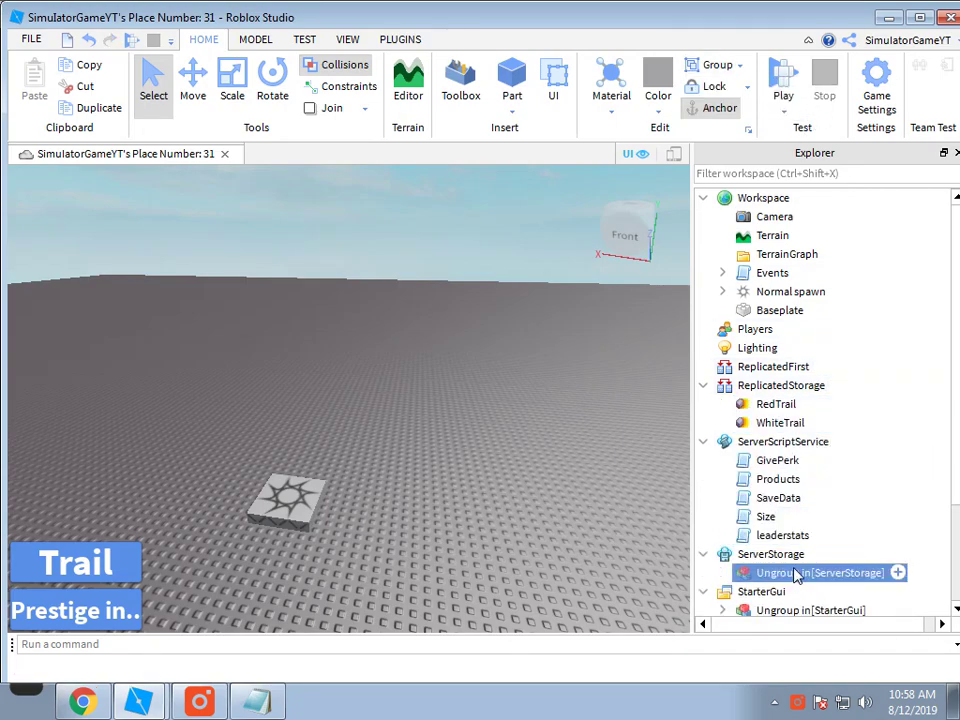
key(ctrl+u)
scroll(797, 560, down, 1)
click(797, 556)
key(ctrl+u)
Step: Start a playtest, send "ow" and "it works" in the chat, and walk the character off the spawn
right_drag(478, 392, 501, 352)
right_drag(540, 345, 300, 330)
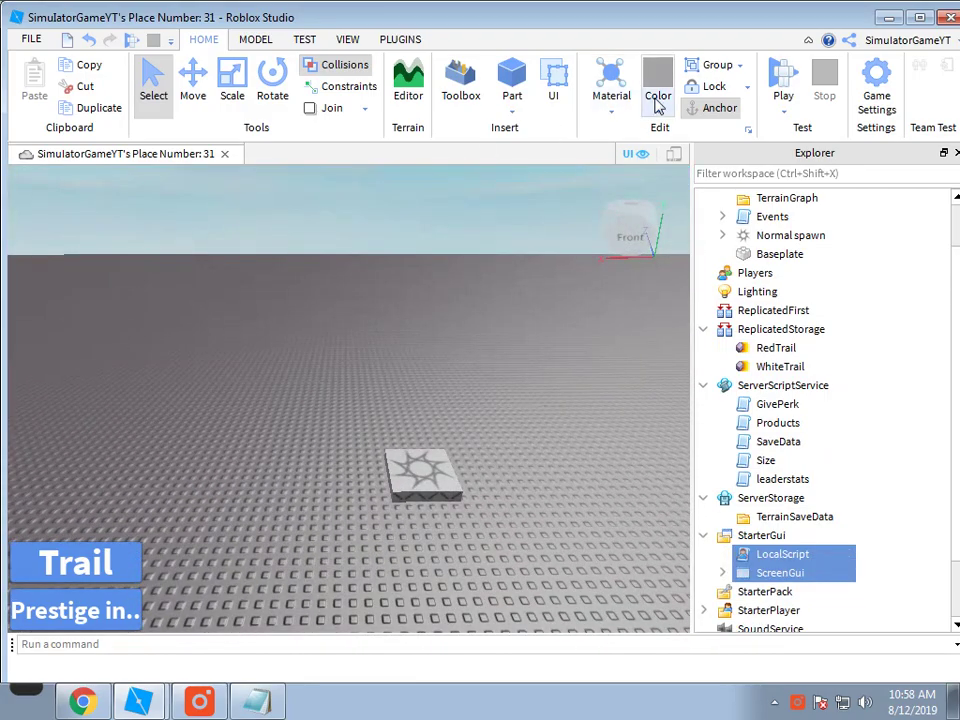
click(783, 78)
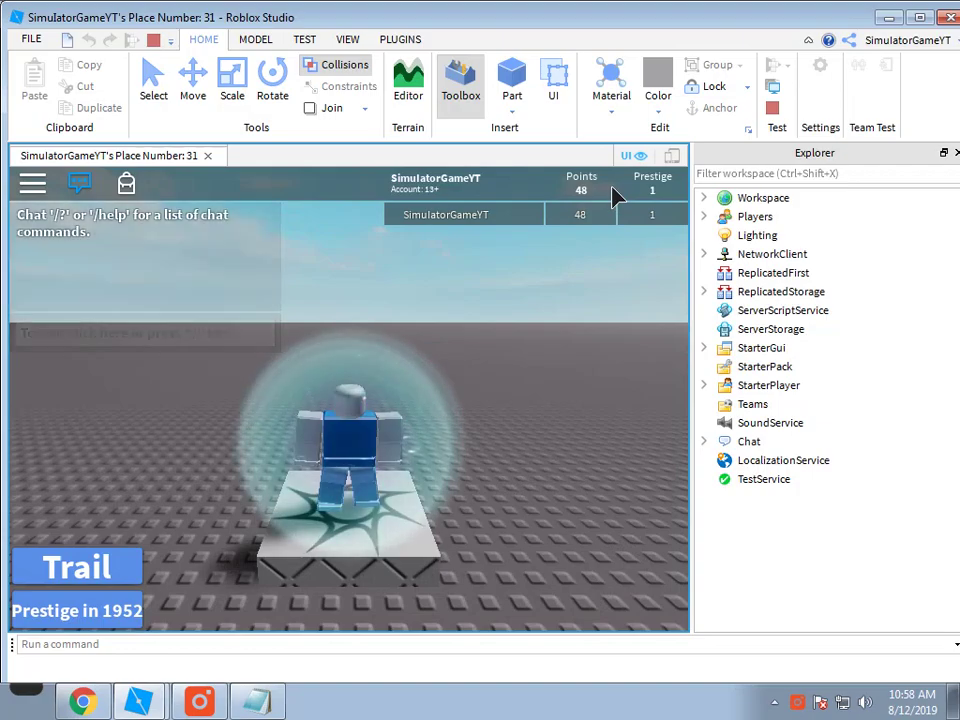
key(slash)
text(ow)
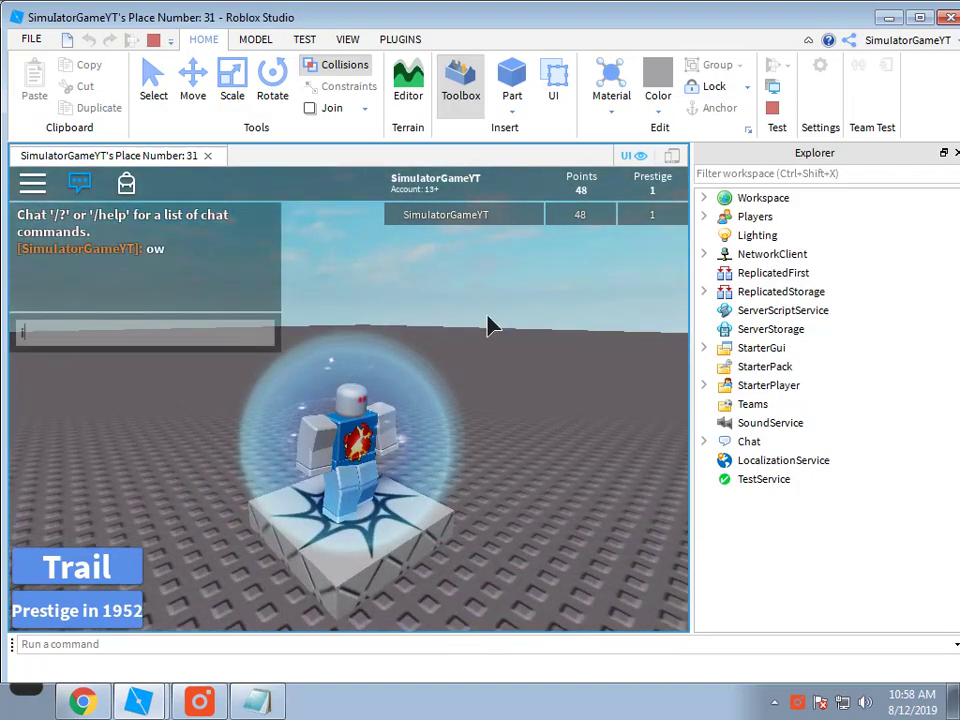
text(wa)
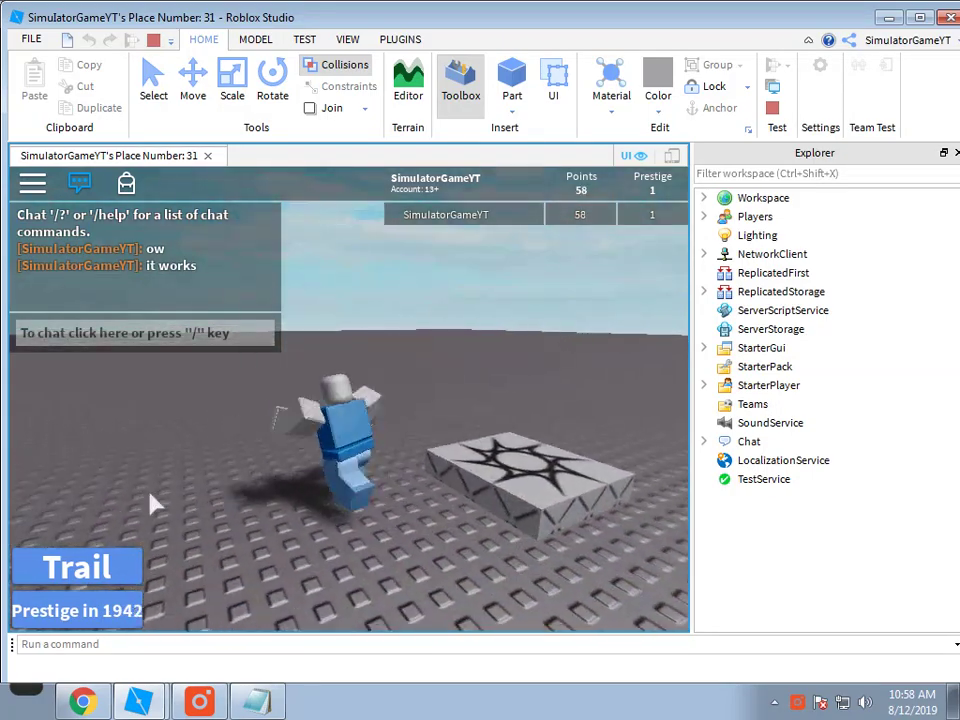
Step: Equip the White Trail for 1 Prestige from the trail list and run the character around the spawn to test it
click(80, 567)
click(420, 357)
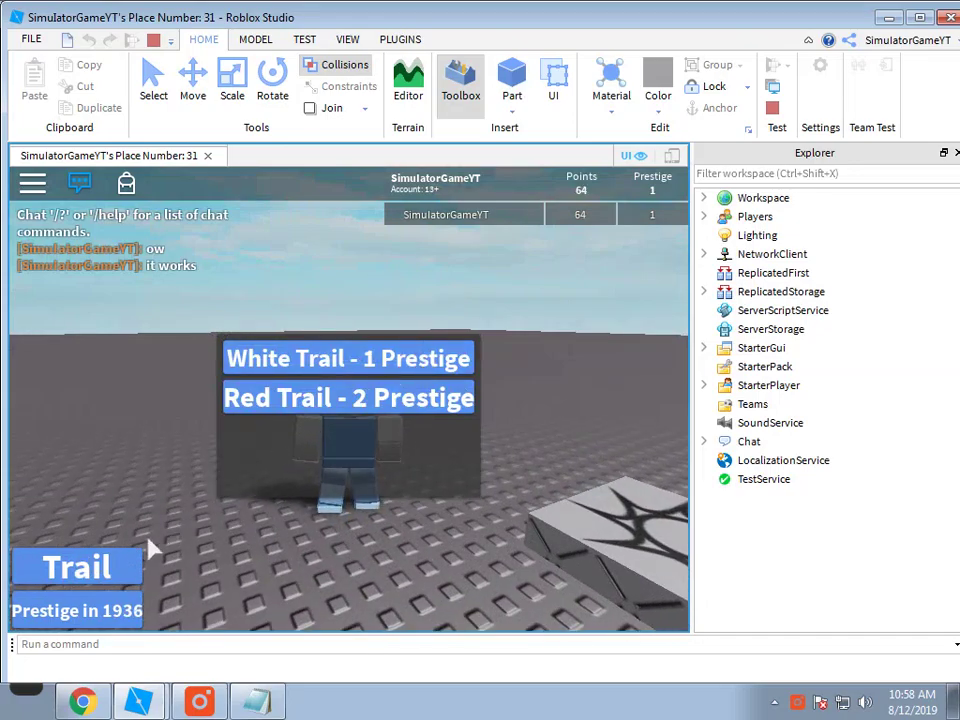
click(125, 566)
key(w)
key(d)
key(d)
right_drag(372, 425, 372, 425)
key(w)
key(d)
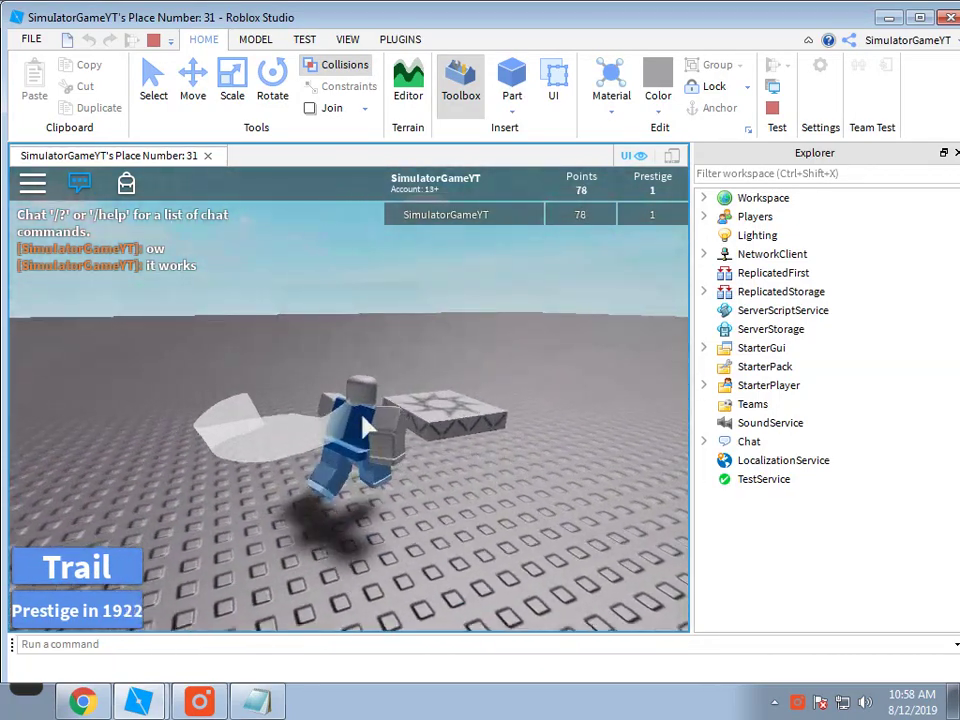
key(w)
key(d)
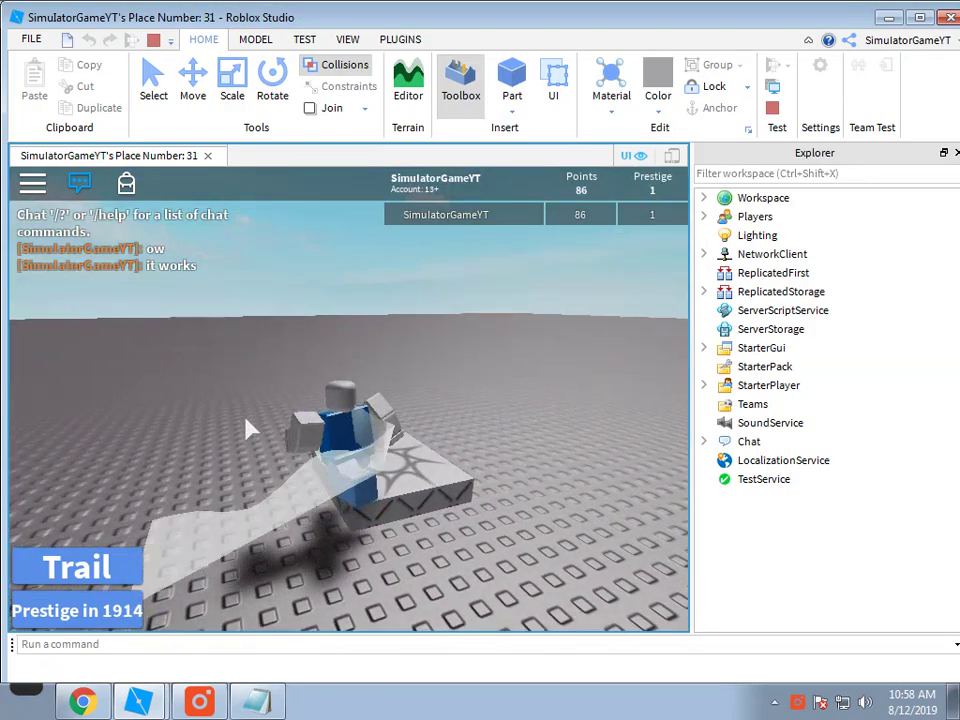
Step: Stop the playtest, search the marketplace models for "points giver" and insert two copies of 500 Point Giver
key(s)
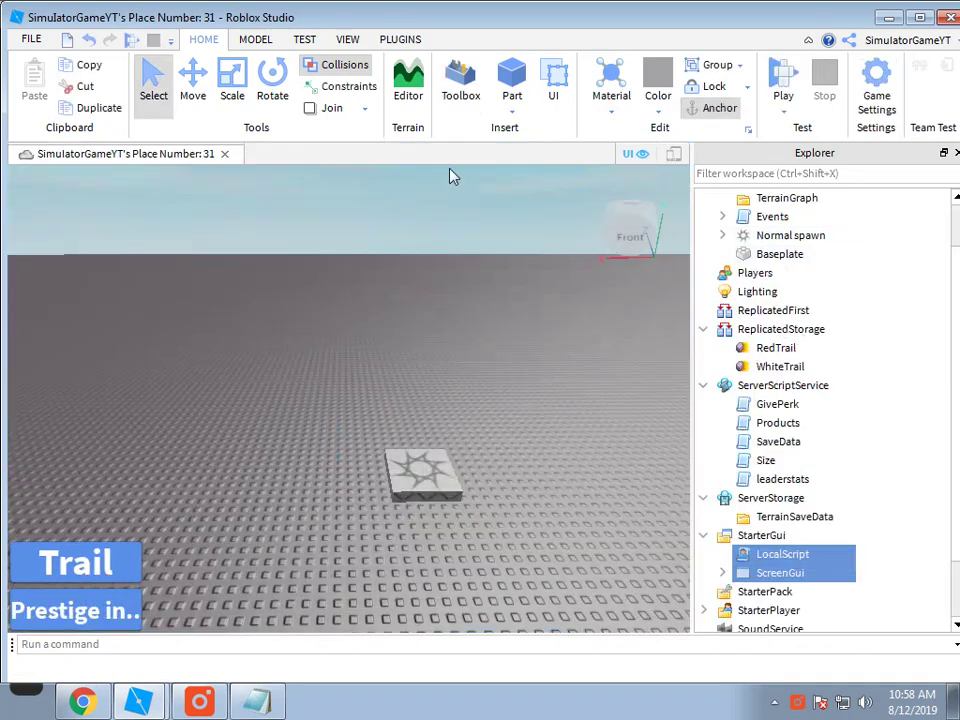
click(455, 75)
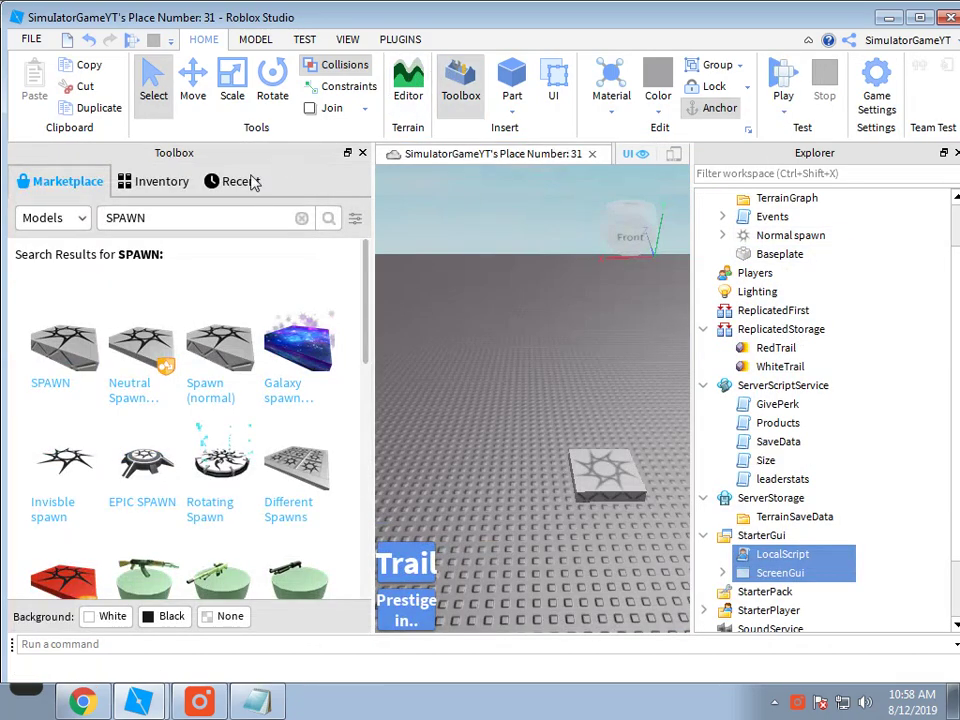
click(210, 225)
text(points giver)
key(Return)
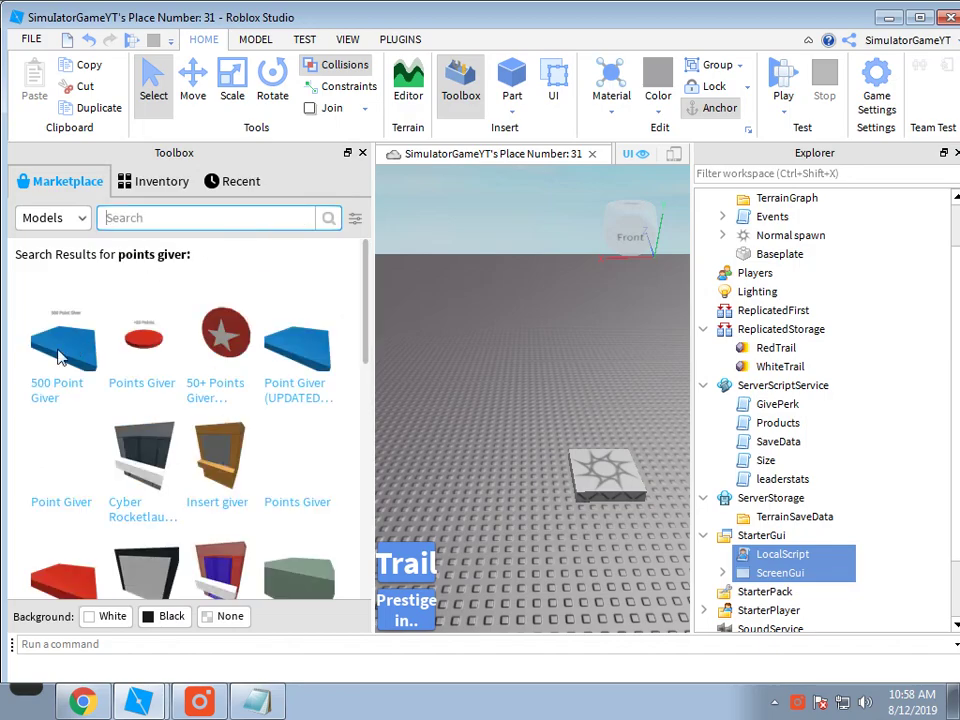
double_click(60, 345)
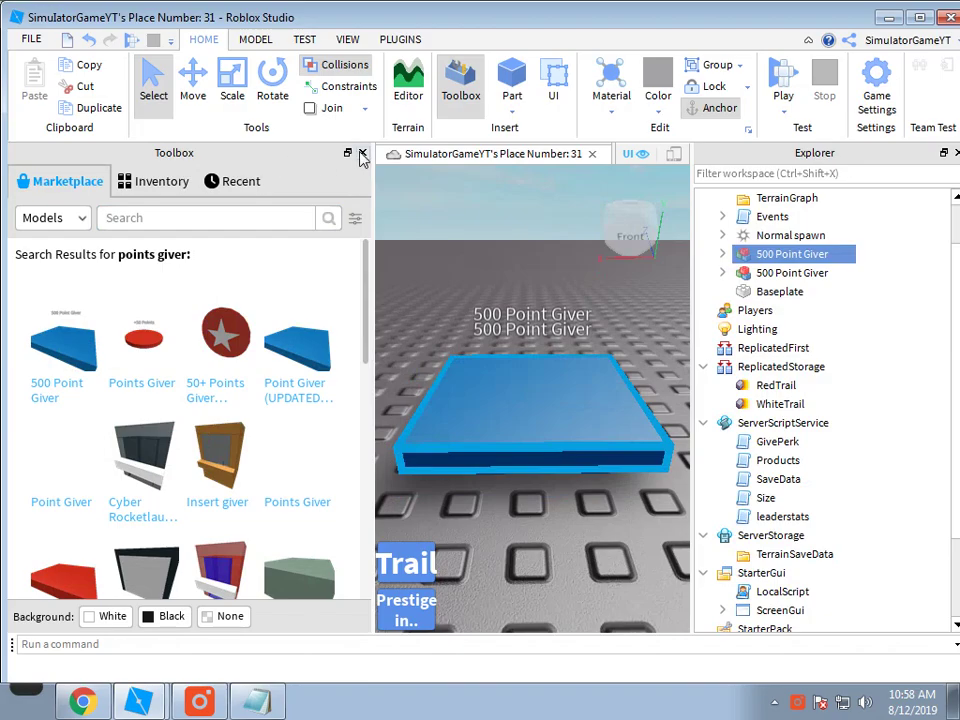
Step: Move one 500 Point Giver beside the other so the two pads sit apart on the baseplate
click(362, 153)
right_drag(353, 317, 345, 340)
scroll(353, 317, down, 5)
drag(397, 366, 280, 370)
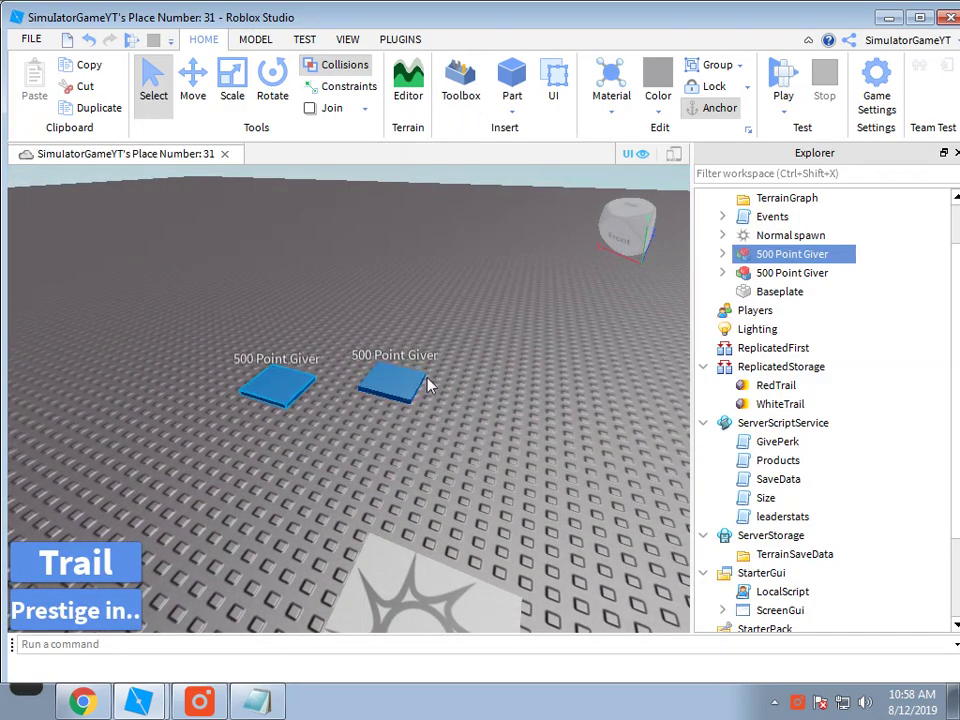
Step: Start a playtest and run the character over both 500 Point Giver pads to collect points
click(788, 74)
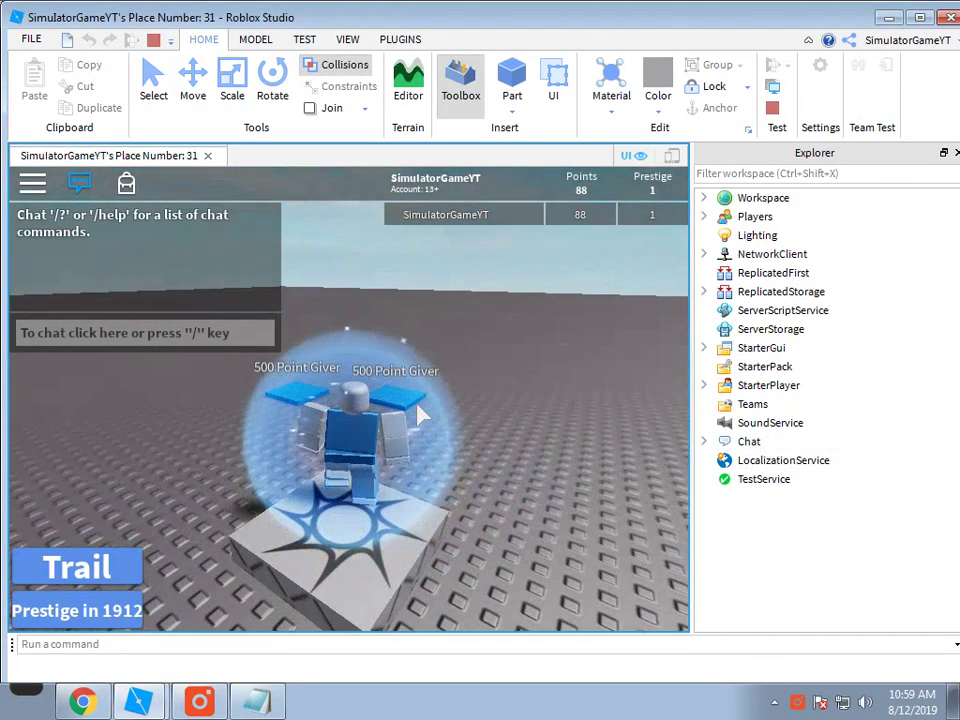
key(w)
key(space)
right_drag(453, 406, 431, 416)
key(w)
key(s)
key(w)
key(s)
Step: Send "lets try if the trail 2nd work" in the game chat
key(slash)
text(let)
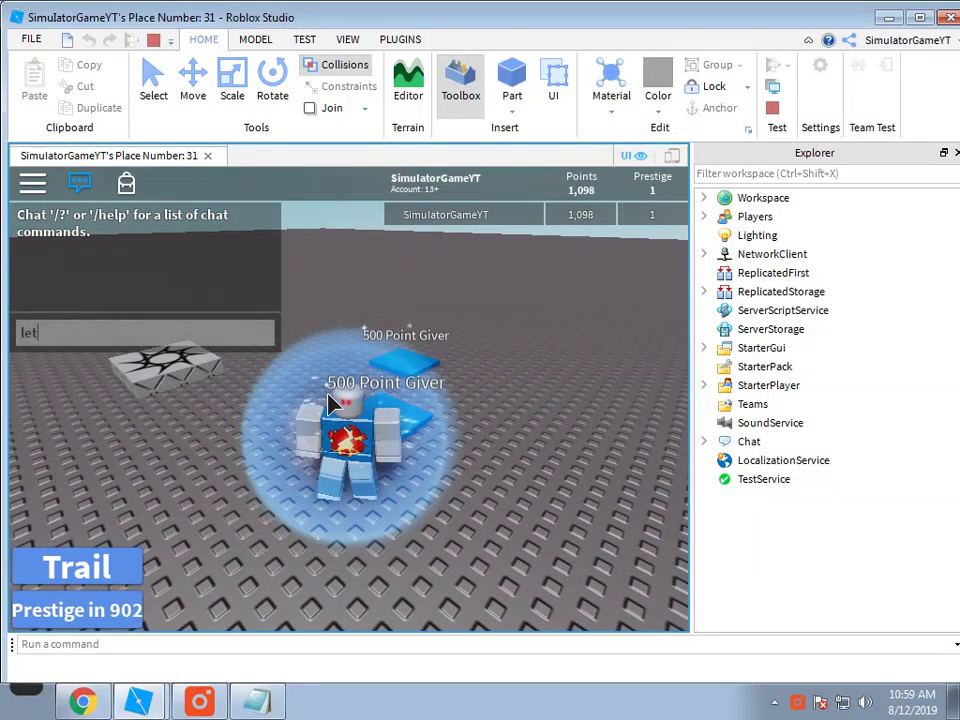
text(s try if th)
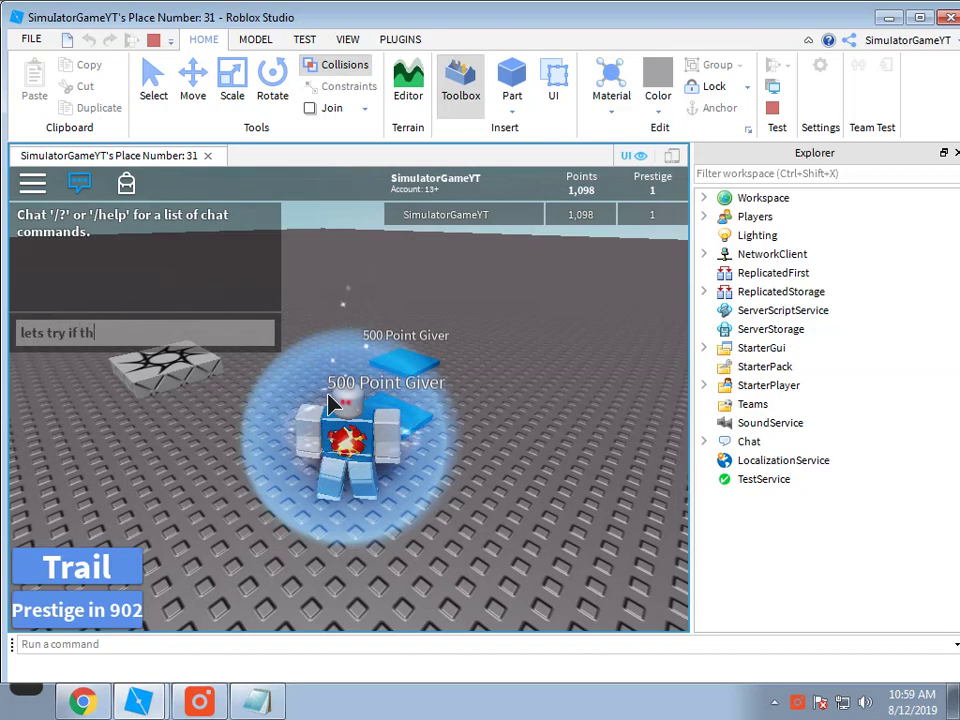
text(e trail 2nd )
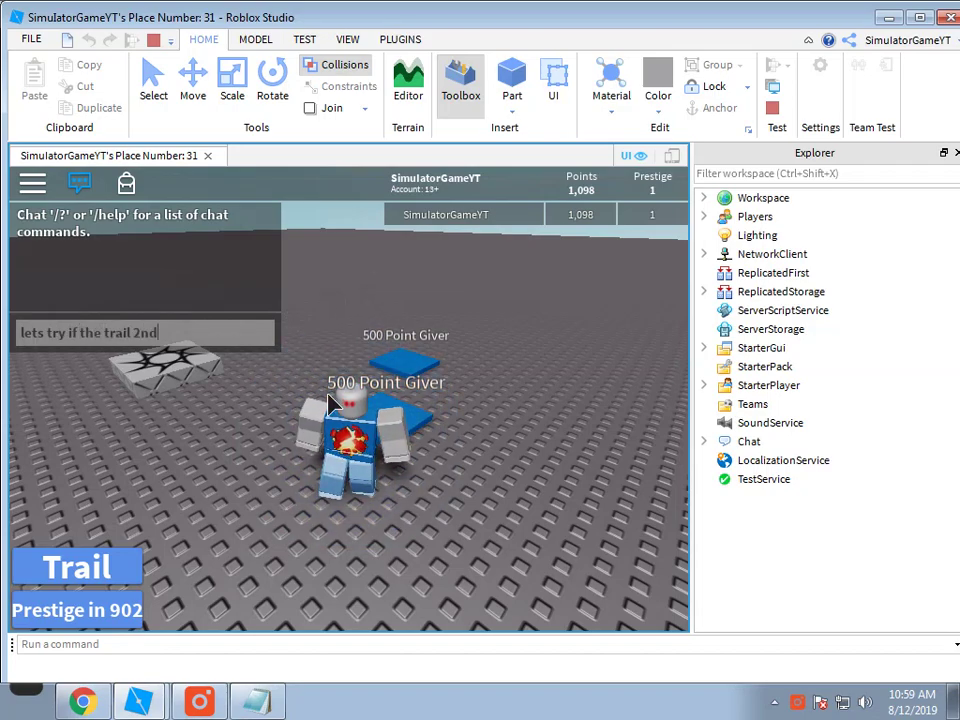
text(w)
Step: Check the trail list, then run the character back and forth over the 500 Point Giver pads to earn the second prestige
key(s)
right_drag(422, 435, 422, 435)
key(w)
key(s)
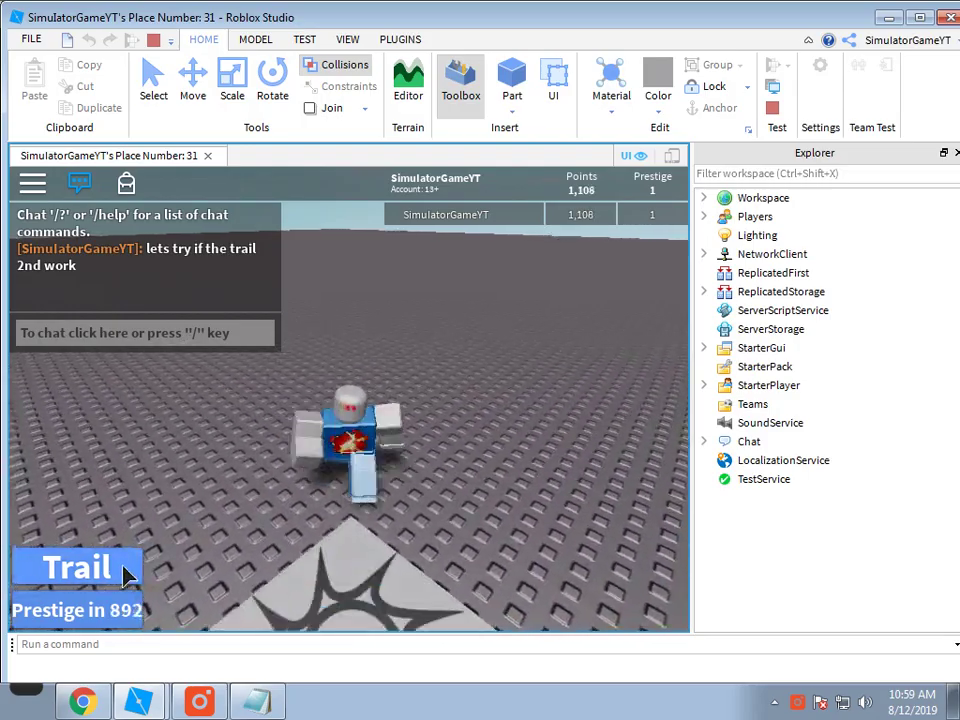
click(125, 572)
click(117, 565)
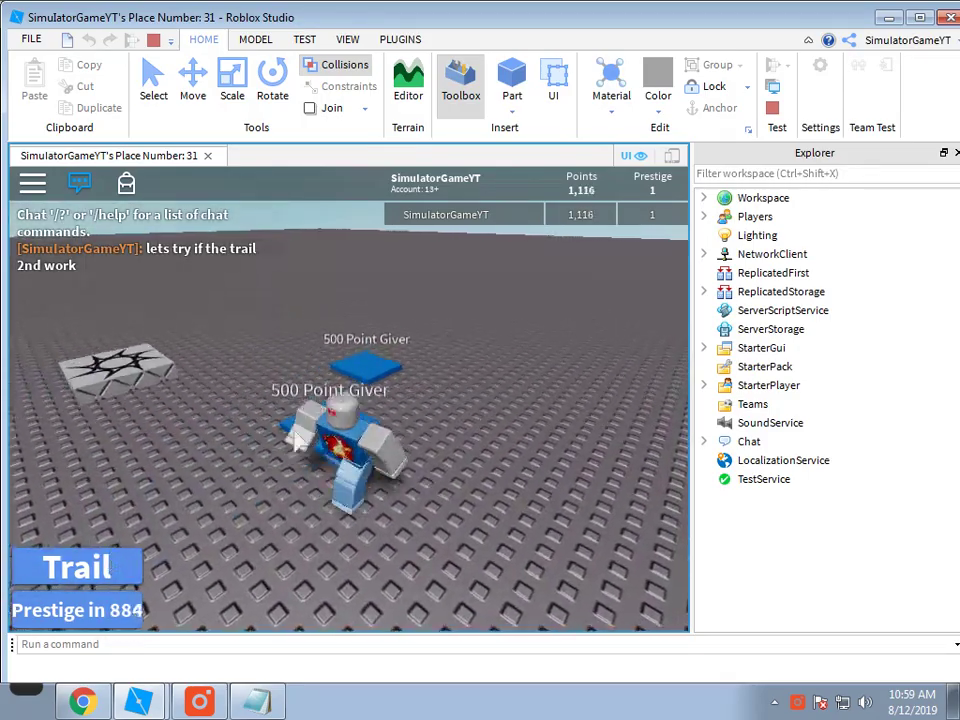
key(w)
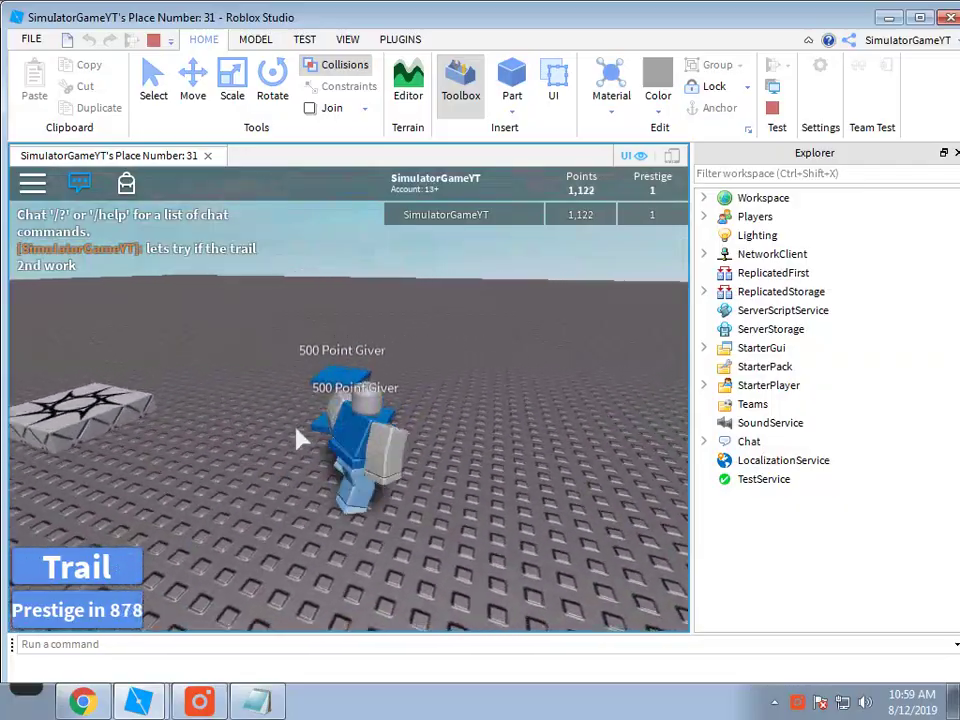
key(s)
key(w)
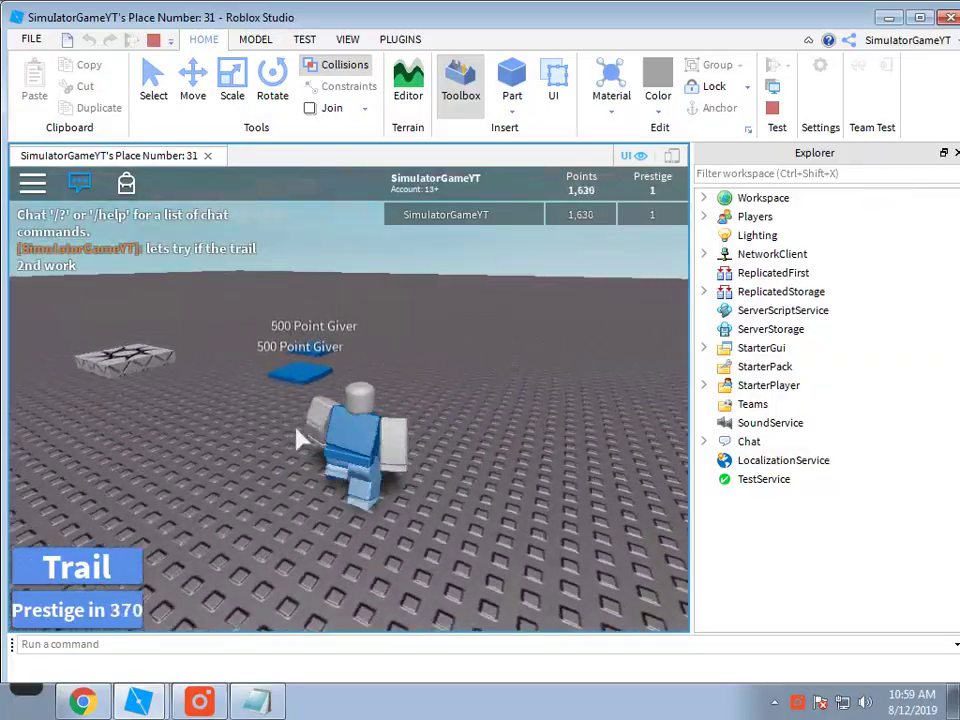
key(s)
key(w)
right_drag(307, 439, 315, 437)
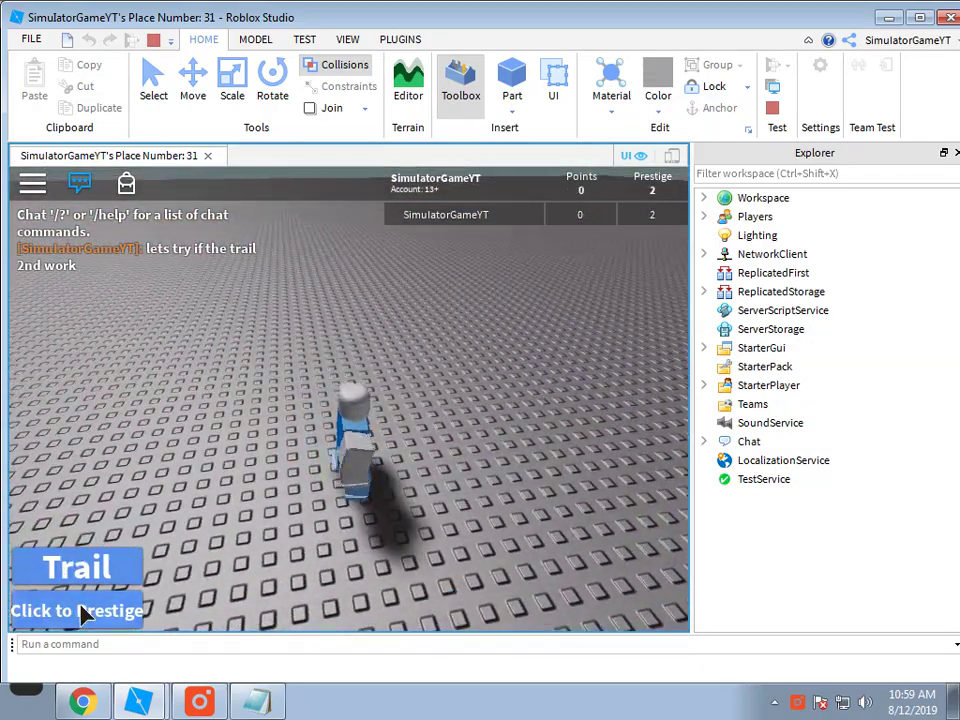
Step: Prestige the character and equip the red trail from the trail list
click(58, 613)
click(128, 570)
click(366, 411)
click(124, 557)
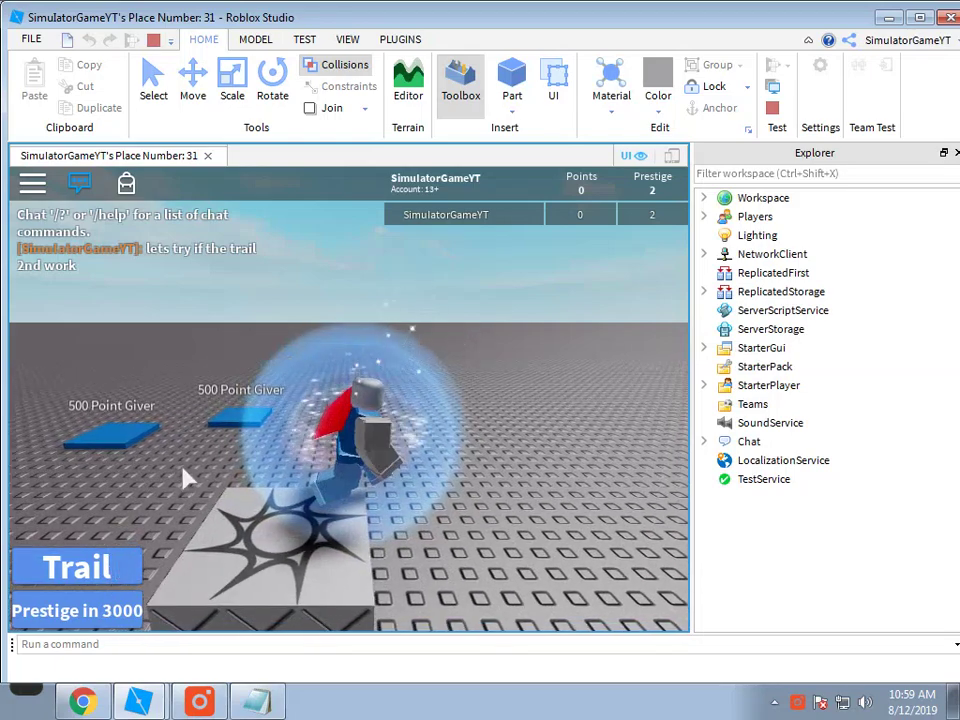
Step: Send "ow" in the chat and move the character on the spawn with the red trail equipped
key(slash)
text(ow)
key(Return)
key(w)
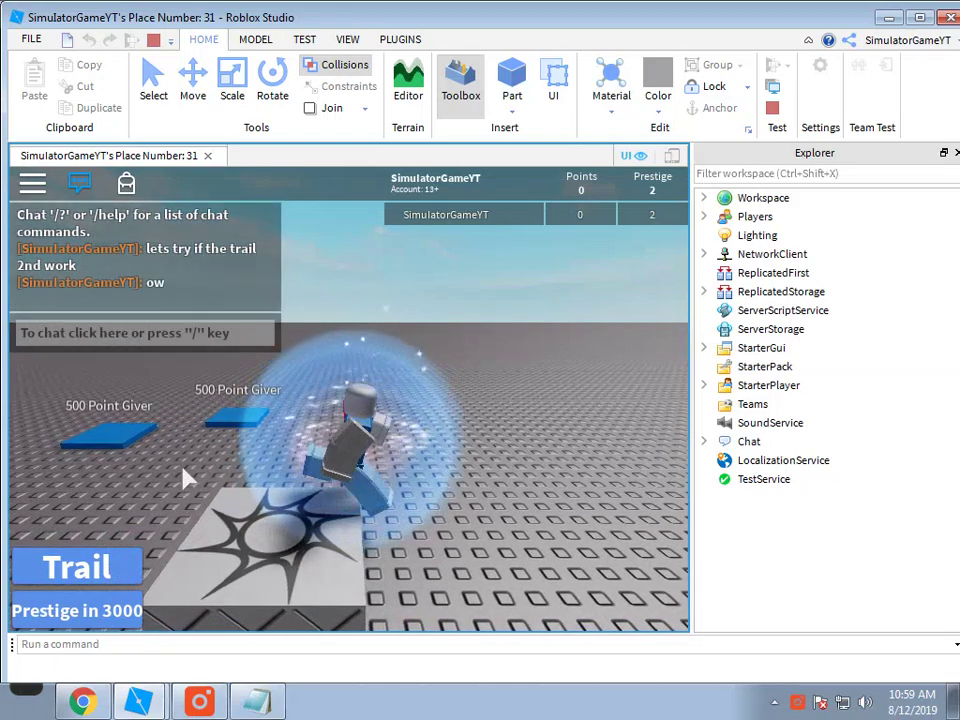
key(Right)
Step: Send "SUBSCRIIIIBEE" in the chat and write the closing message "I MAKE ANOTHER VID BYEEE"
text(SUBSCRIII)
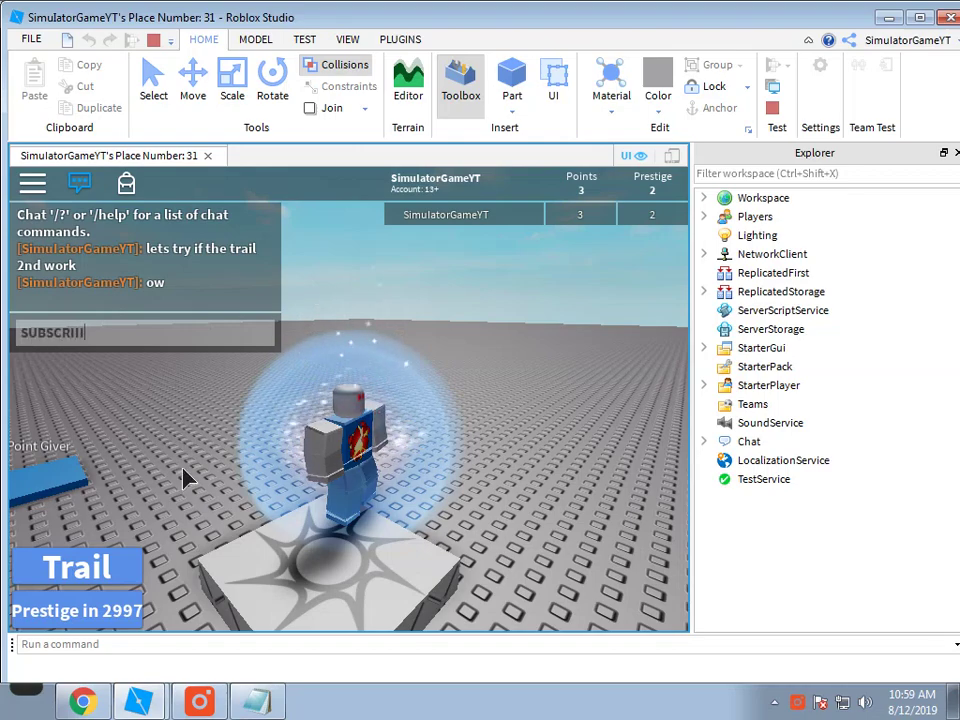
text(IBEE)
key(Return)
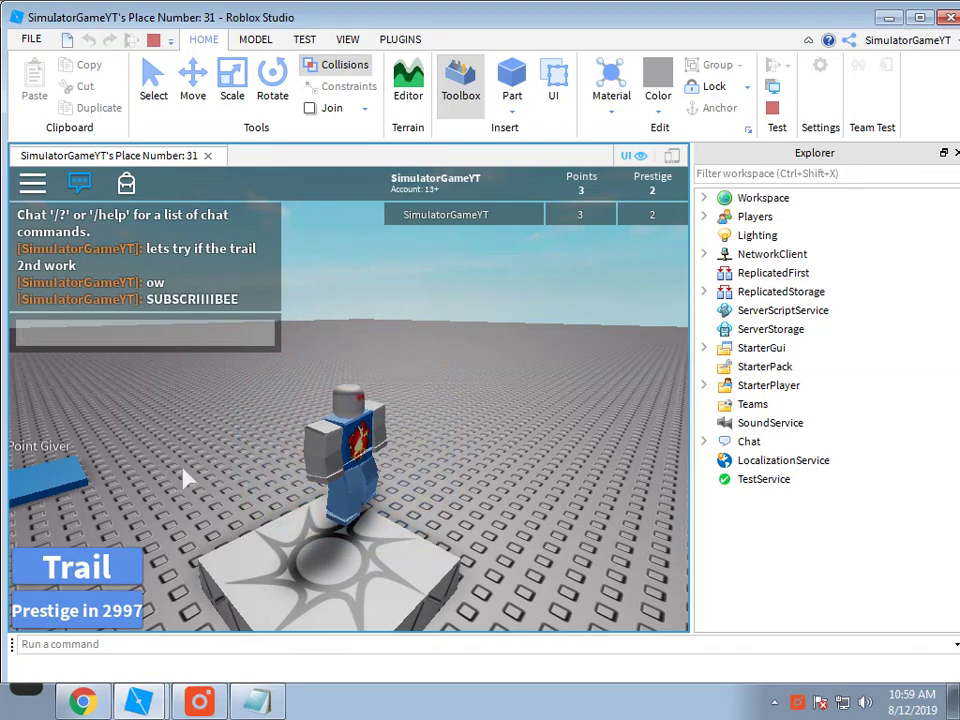
text(I MAKE ANOTH)
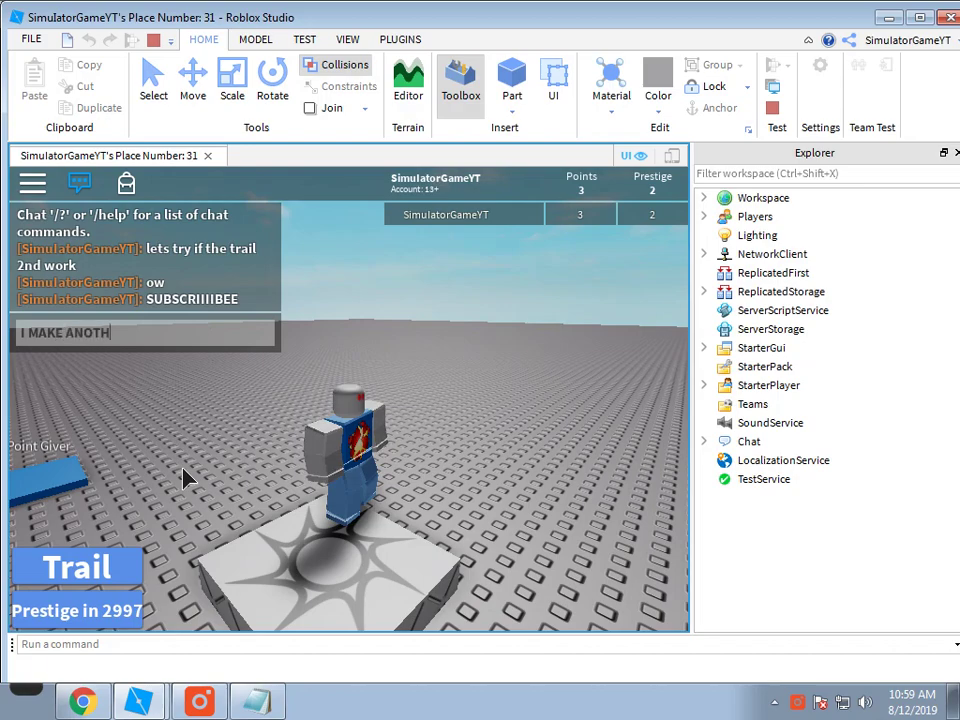
text(ER VID BYEEE!)
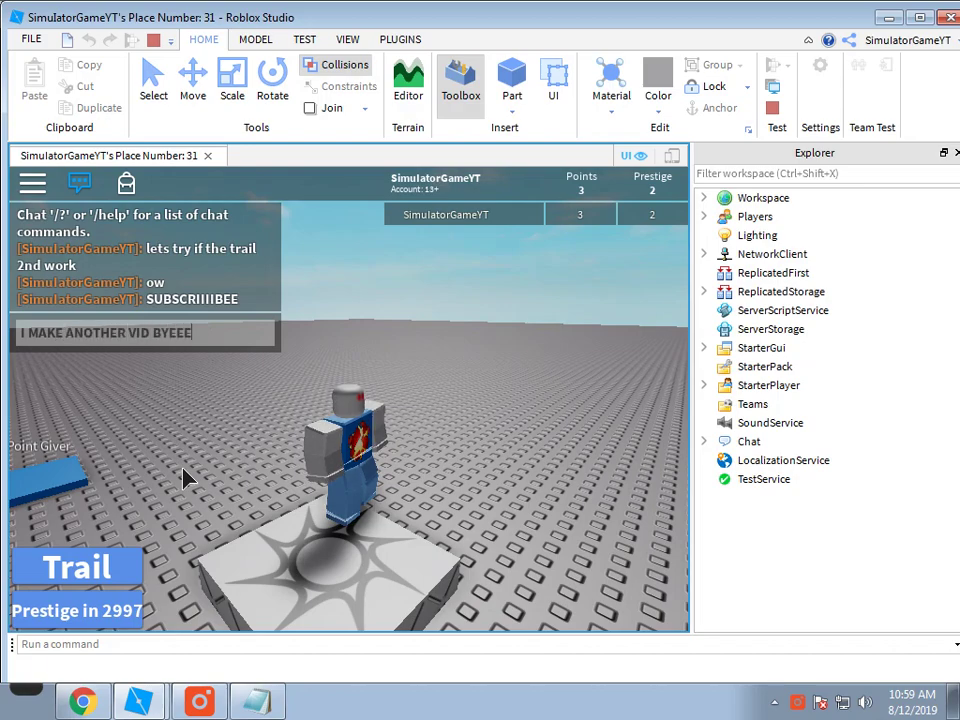